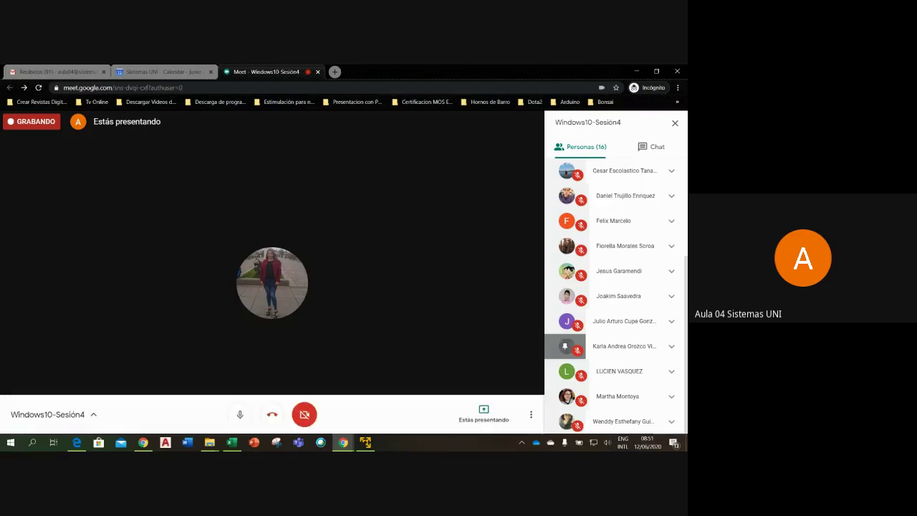
- Show the Meet chat messages and bring forward the Windows 10 VM at its OneDrive backup page
{"action": "left_click", "coordinate": [657, 147]}
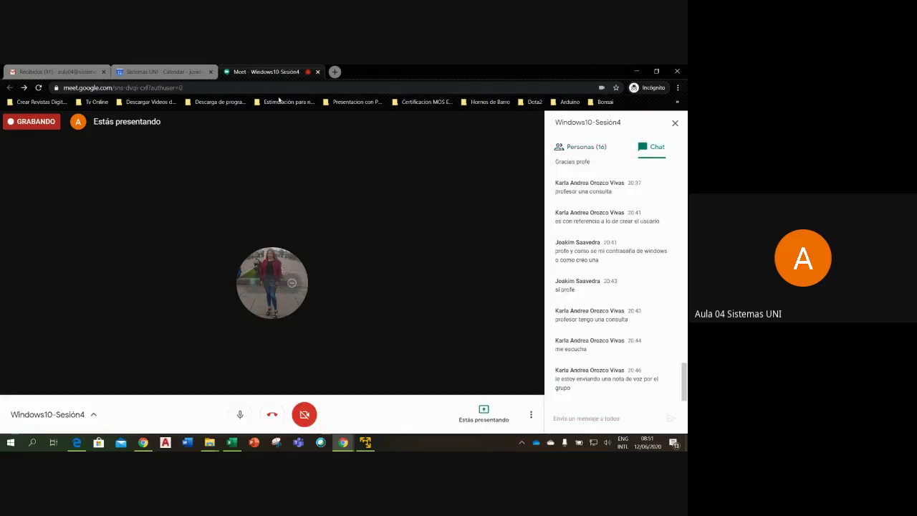
{"action": "left_click", "coordinate": [367, 442]}
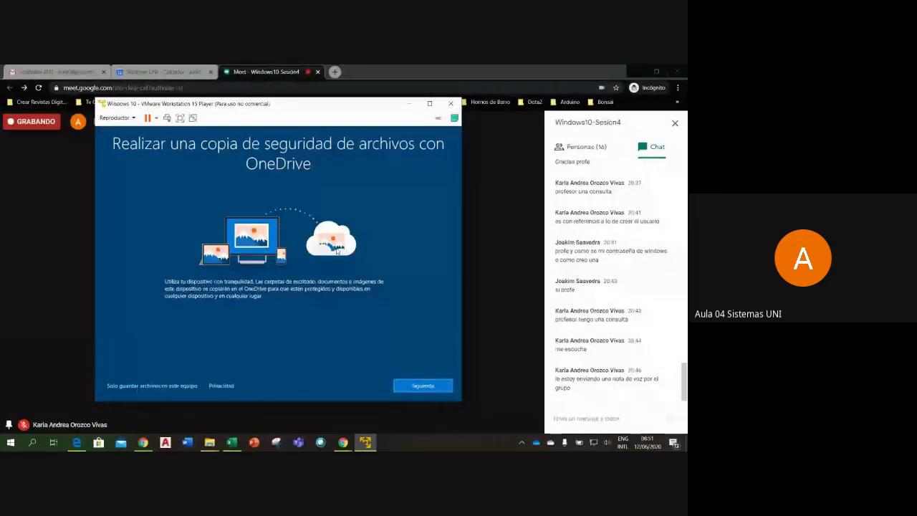
- Finish Windows 10 setup past the OneDrive and privacy screens, then return to the Meet screen
{"action": "left_click", "coordinate": [431, 392]}
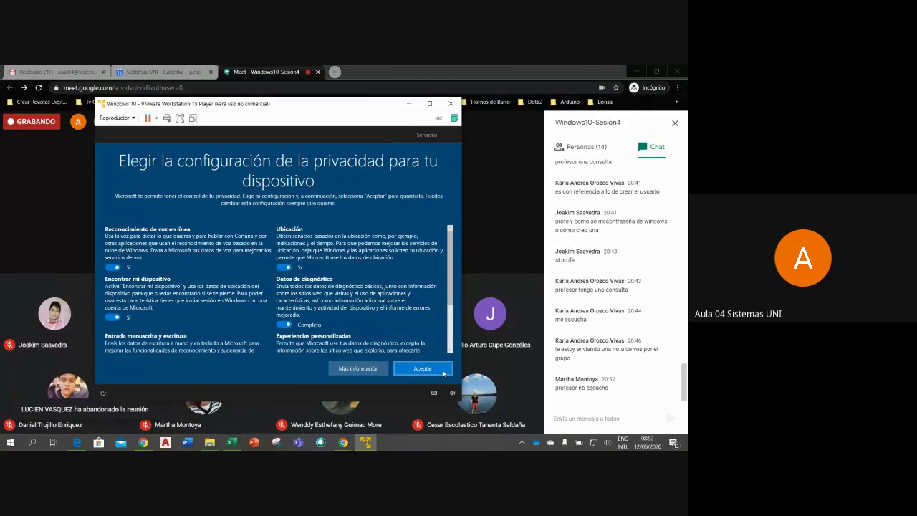
{"action": "left_click", "coordinate": [423, 368]}
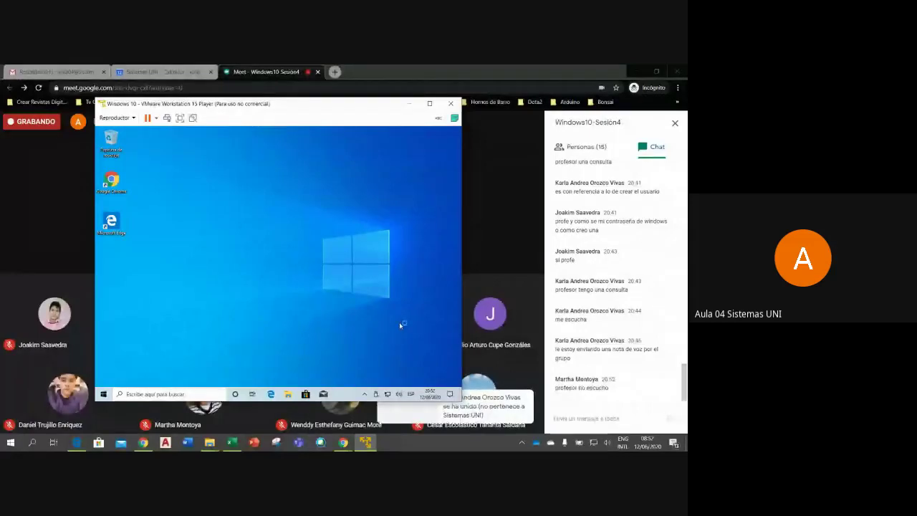
{"action": "mouse_move", "coordinate": [232, 423]}
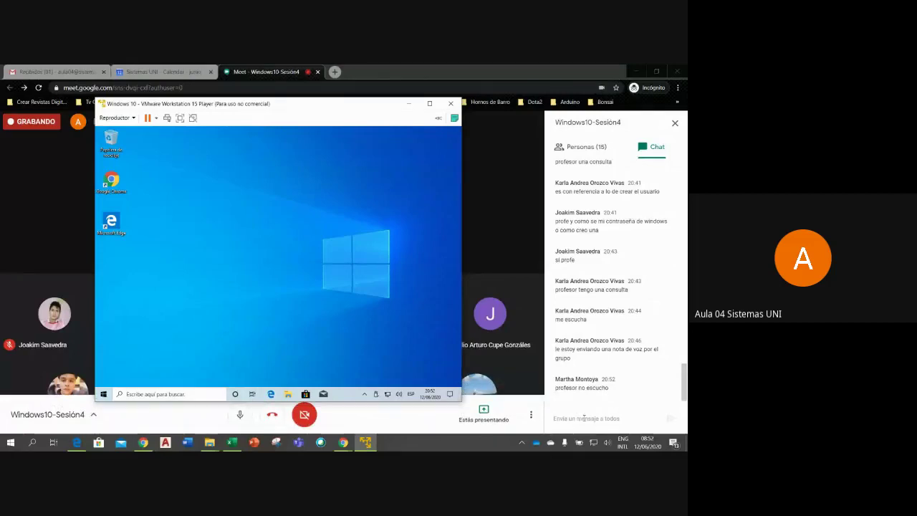
{"action": "left_click", "coordinate": [684, 389]}
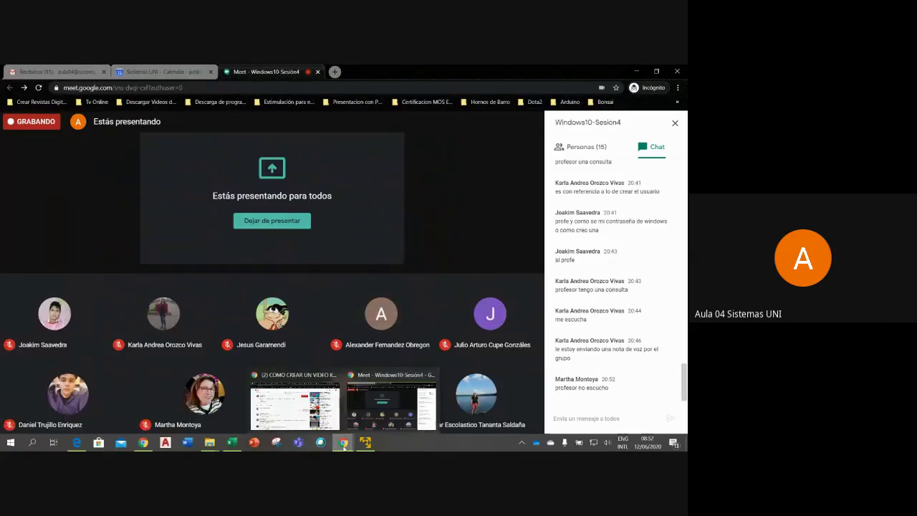
- Bring the VMware Player window with the Windows 10 desktop back in front of Meet
{"action": "left_click", "coordinate": [365, 442]}
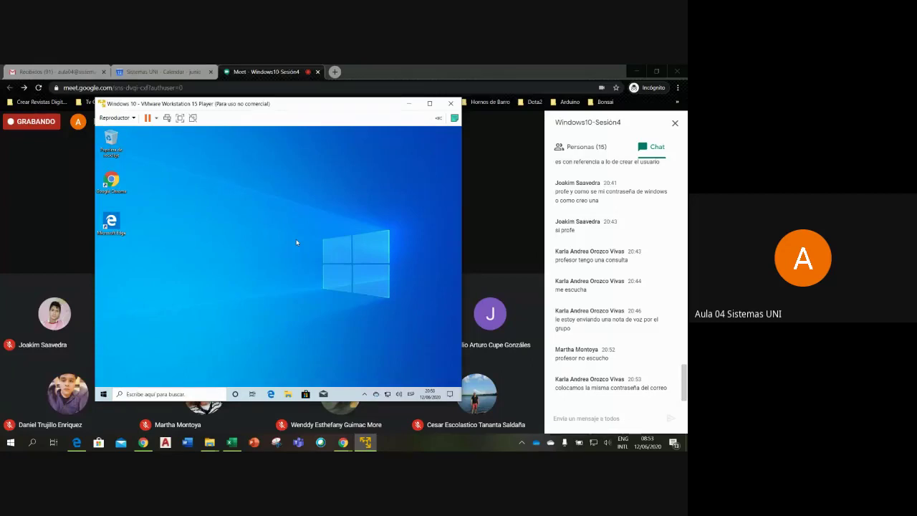
- Paste a copy of the Google Chrome shortcut onto the VM desktop, then switch to the Meet chat
{"action": "key", "text": "ctrl+v"}
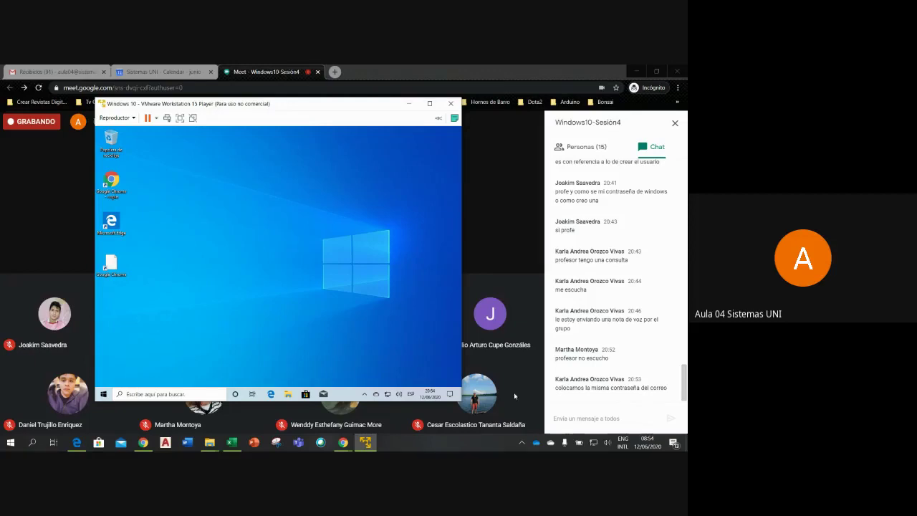
{"action": "left_click", "coordinate": [562, 418]}
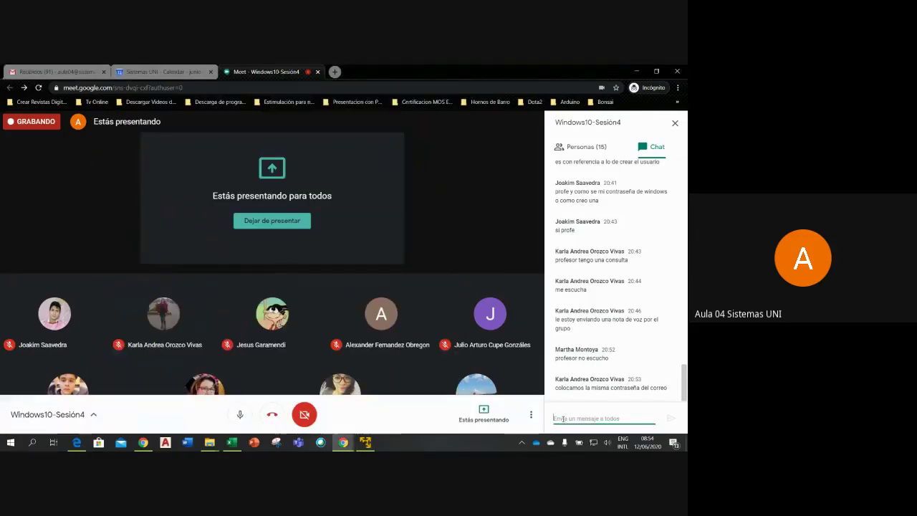
- Ask the participant in Meet chat whether she can hear now, then bring the VM window forward
{"action": "type", "text": "Sr"}
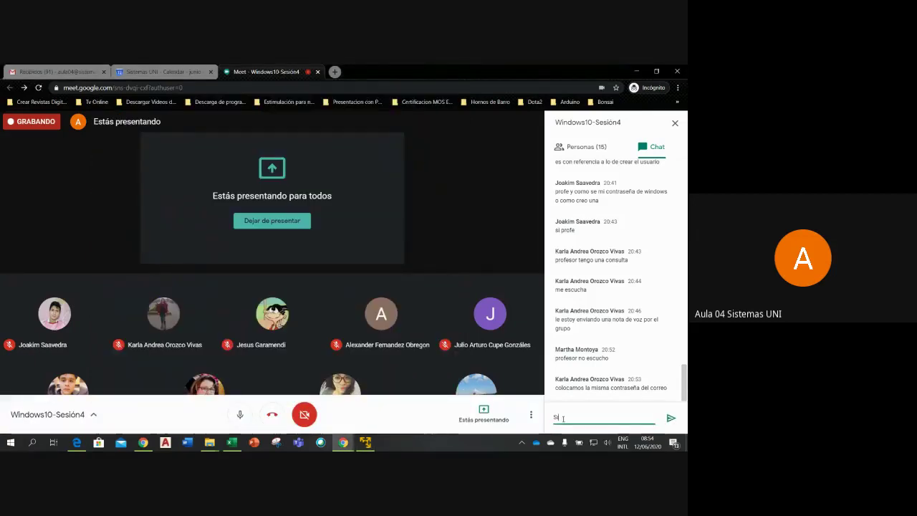
{"action": "type", "text": "a Martha ya me escucha"}
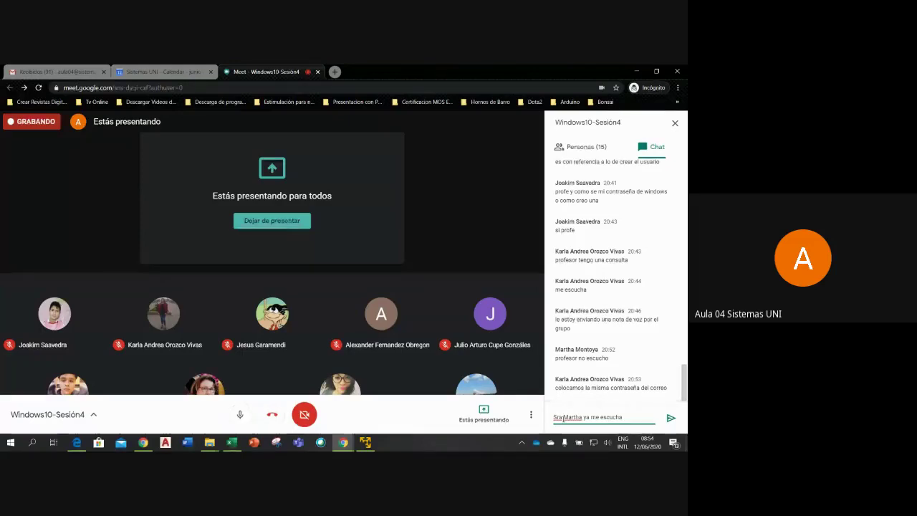
{"action": "type", "text": "?"}
{"action": "key", "text": "Return"}
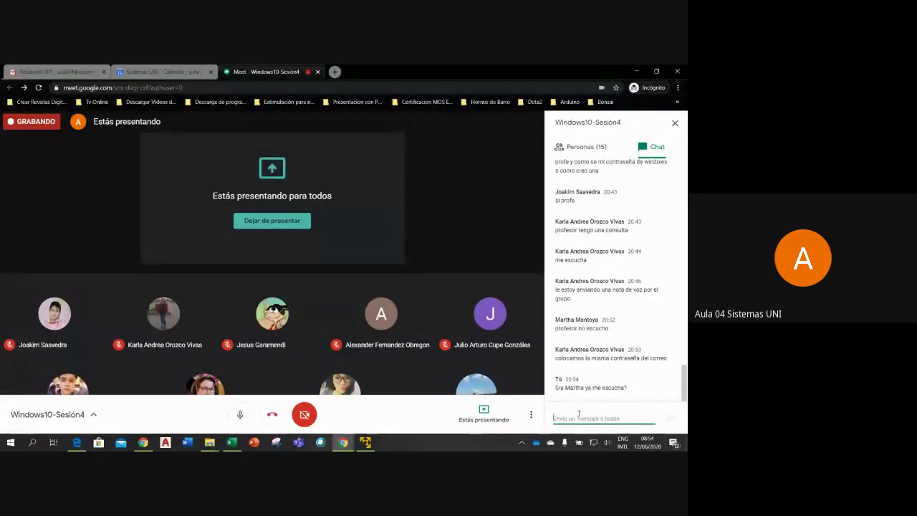
{"action": "left_click", "coordinate": [344, 443]}
{"action": "left_click", "coordinate": [366, 442]}
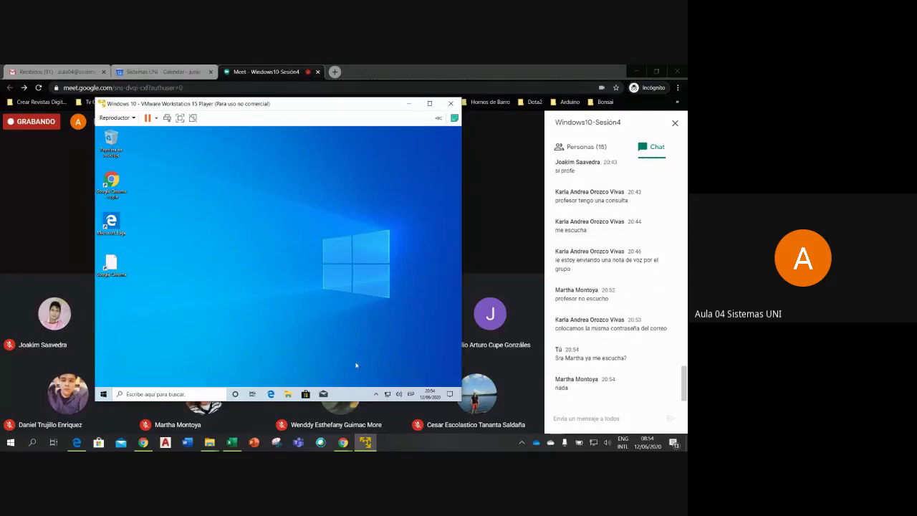
- Switch from the VMware window back to the Meet chat input box
{"action": "left_click", "coordinate": [576, 420]}
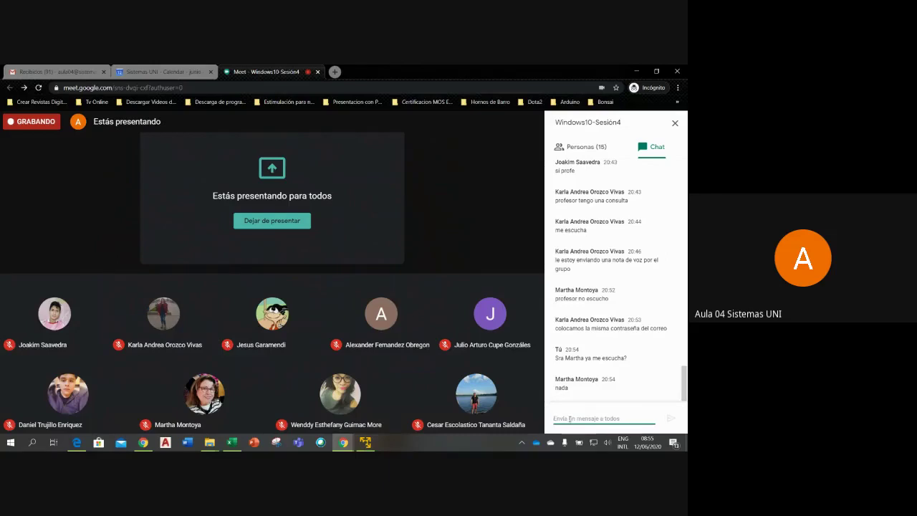
- Send chat messages telling the participant to check her speakers, or else leave and reconnect
{"action": "type", "text": "revise"}
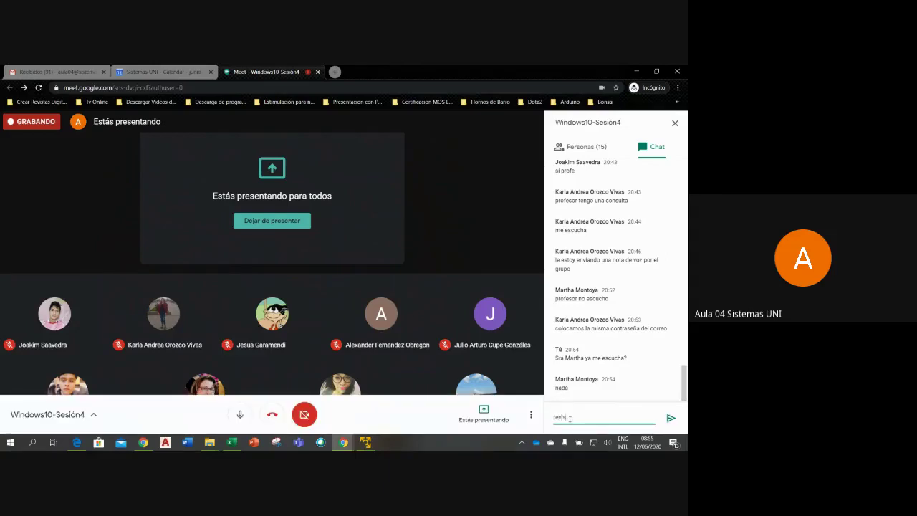
{"action": "type", "text": " sus parlantes"}
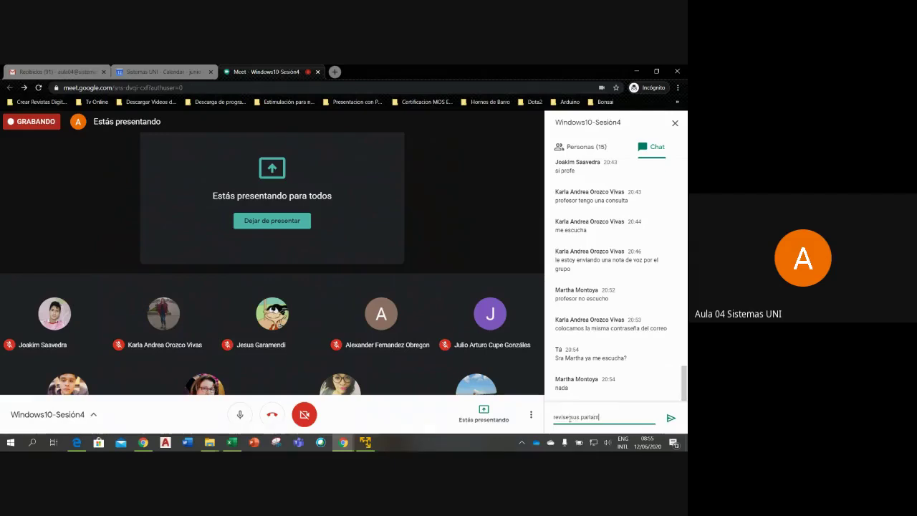
{"action": "type", "text": " pq sus demas com"}
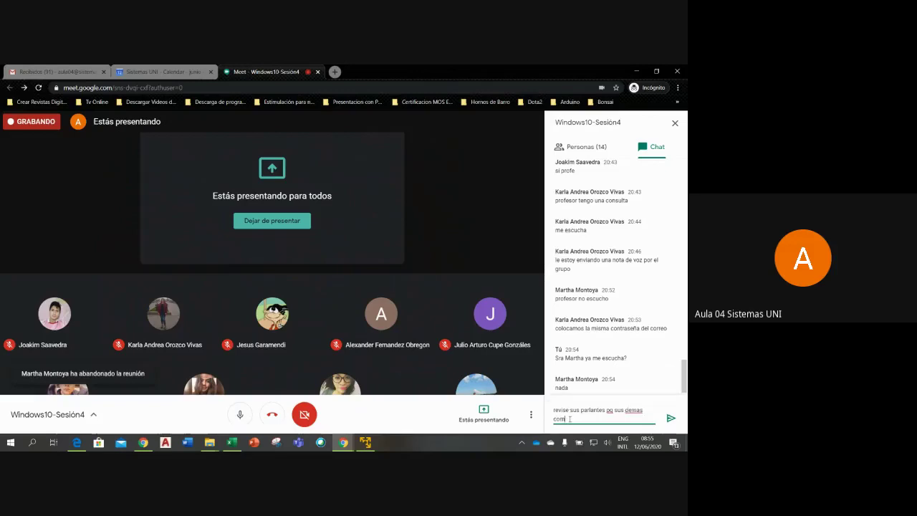
{"action": "type", "text": "pañe"}
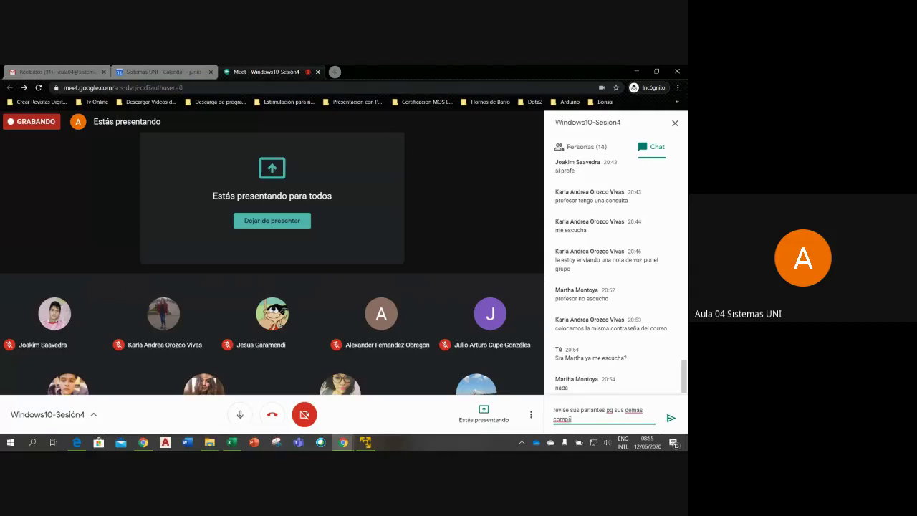
{"action": "type", "text": "ñeros si me escuchan"}
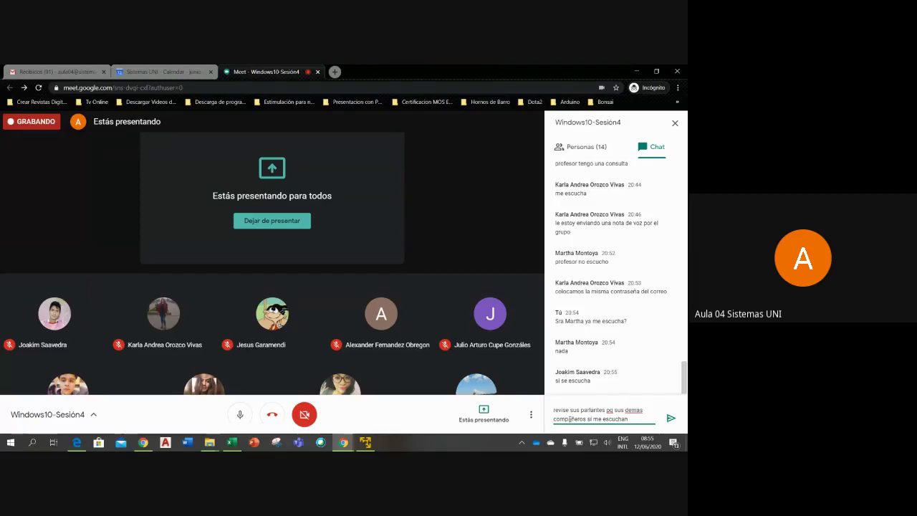
{"action": "key", "text": "Return"}
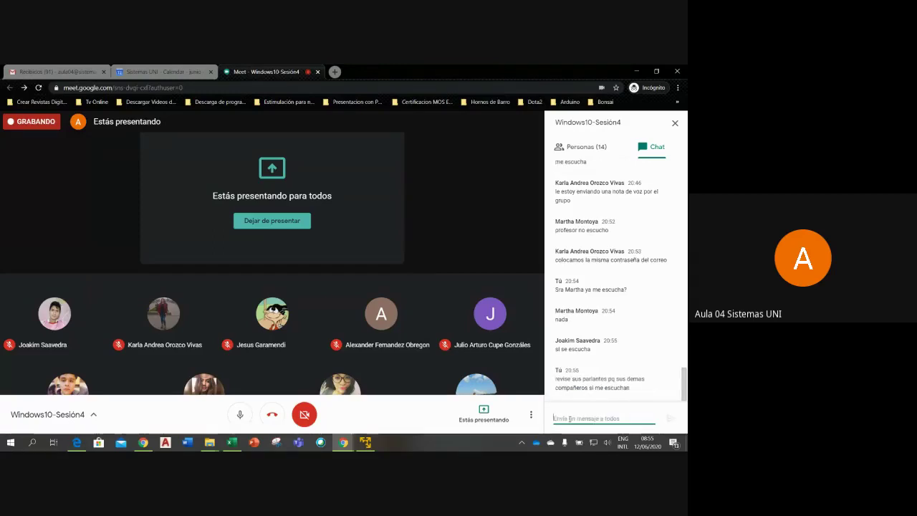
{"action": "type", "text": "sino"}
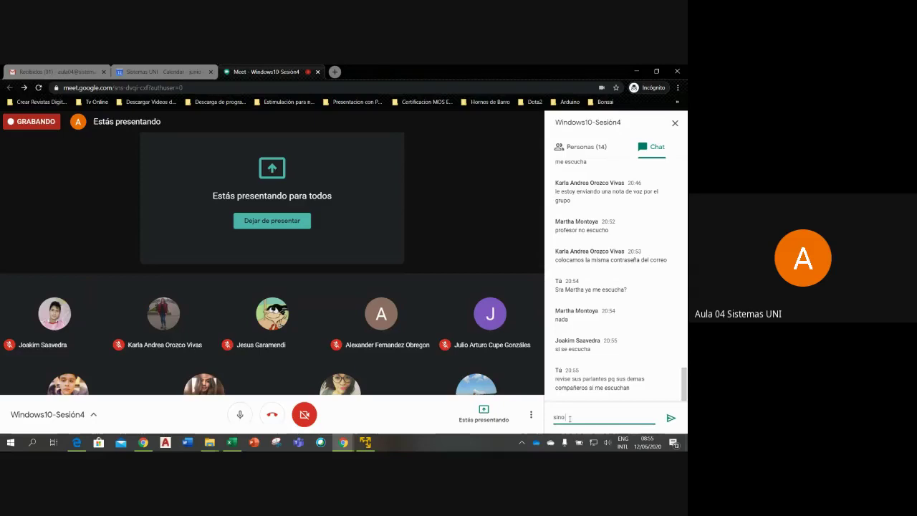
{"action": "type", "text": " d"}
{"action": "key", "text": "BackSpace"}
{"action": "type", "text": "salga y vuelva a conectarse"}
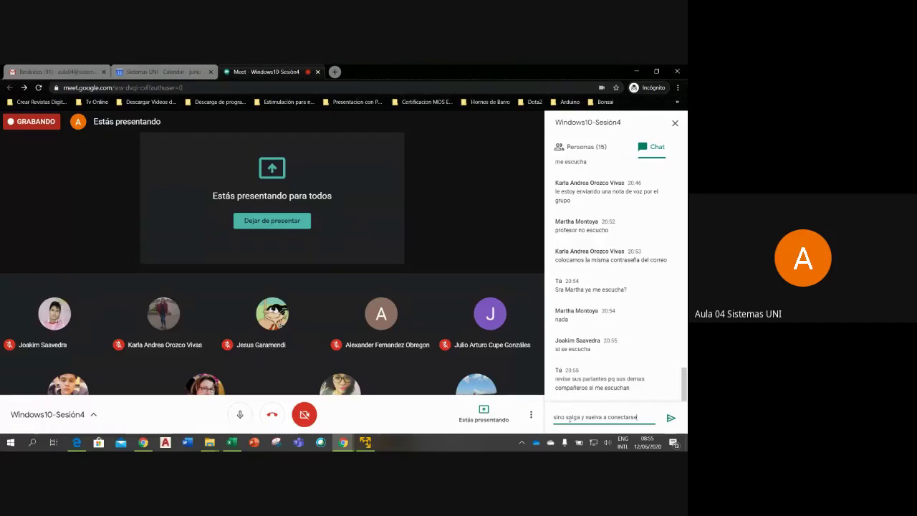
{"action": "key", "text": "Return"}
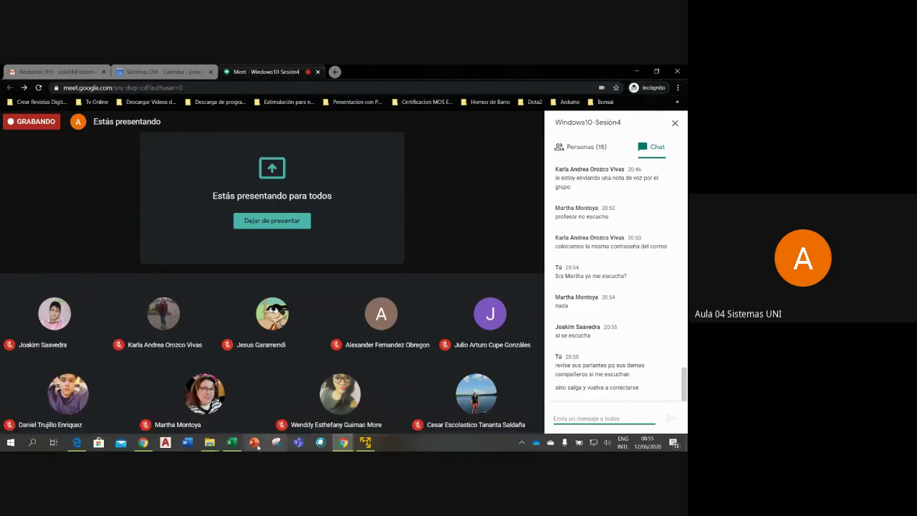
{"action": "mouse_move", "coordinate": [239, 444]}
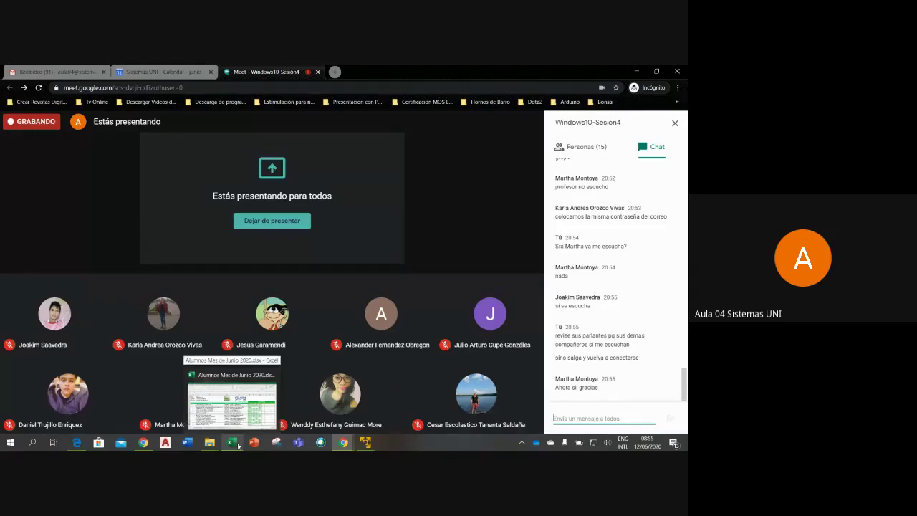
{"action": "left_click", "coordinate": [241, 421]}
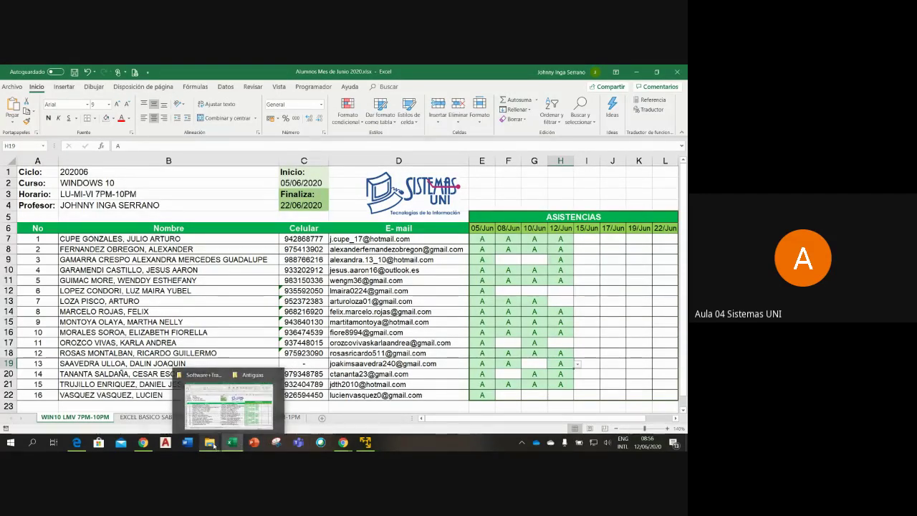
{"action": "mouse_move", "coordinate": [343, 442]}
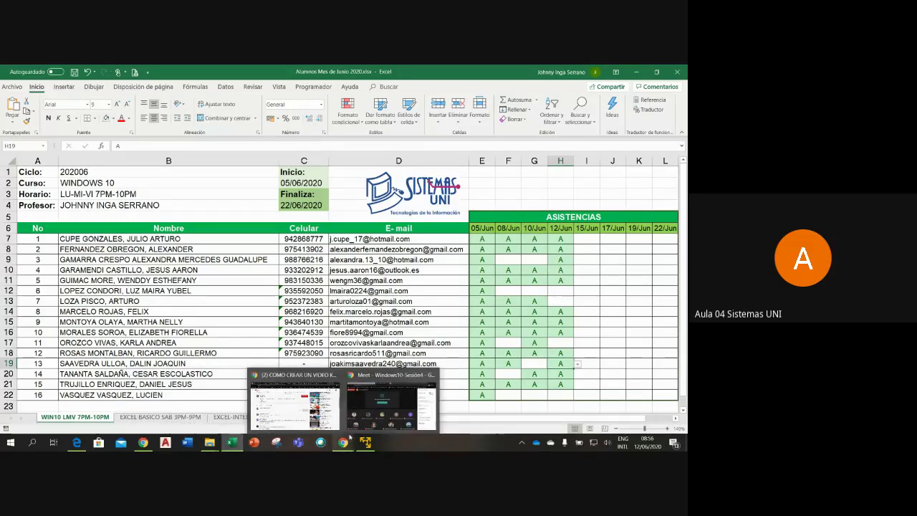
{"action": "mouse_move", "coordinate": [235, 444]}
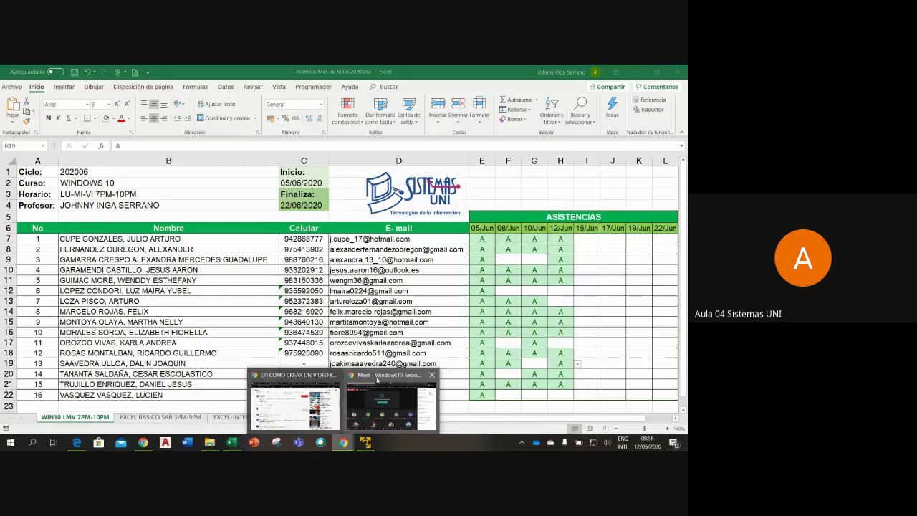
{"action": "left_click", "coordinate": [372, 398]}
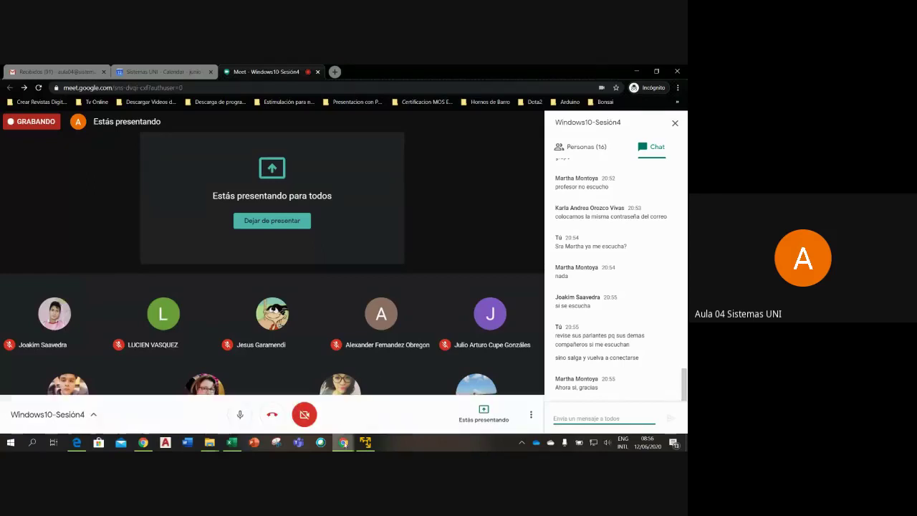
- Bring the VMware Workstation Player window with the Windows 10 desktop in front of Meet
{"action": "left_click", "coordinate": [365, 442]}
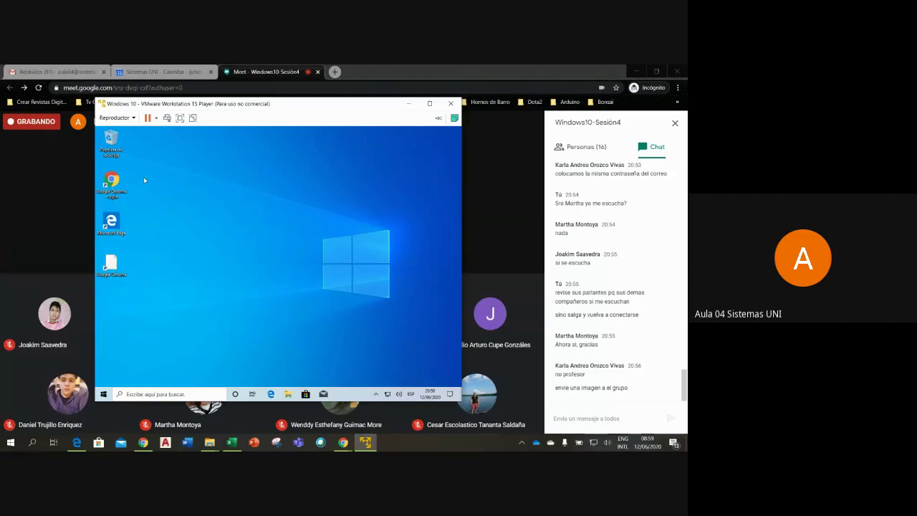
- Move the three desktop shortcuts to the Recycle Bin and open the Personalization Themes page
{"action": "left_click_drag", "start_coordinate": [144, 179], "coordinate": [106, 286]}
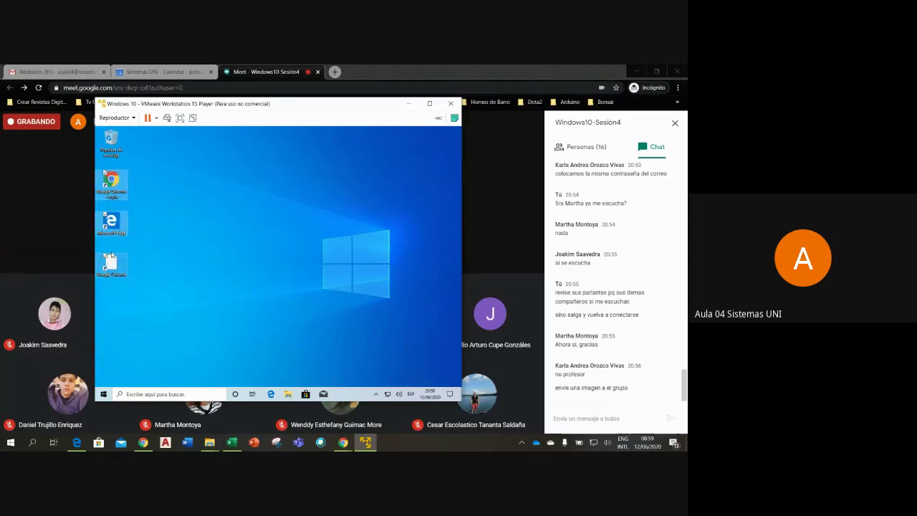
{"action": "left_click_drag", "start_coordinate": [111, 192], "coordinate": [115, 149]}
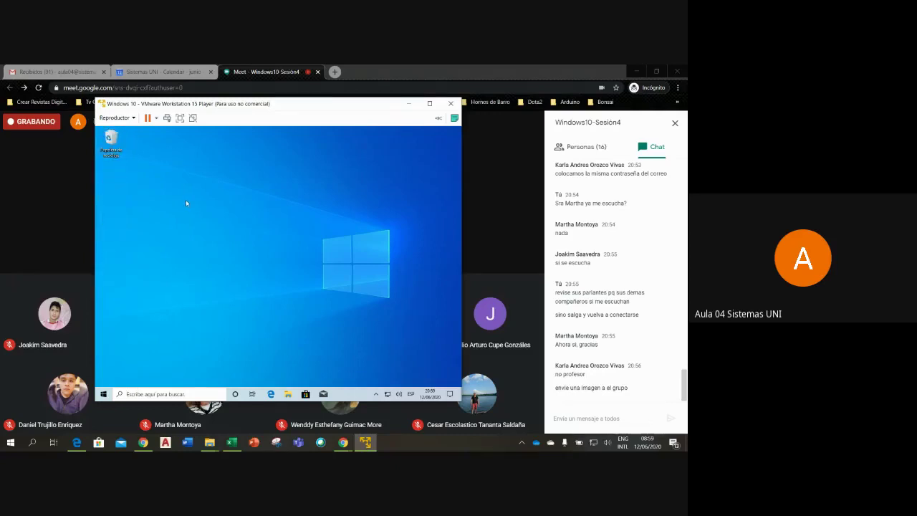
{"action": "right_click", "coordinate": [242, 242]}
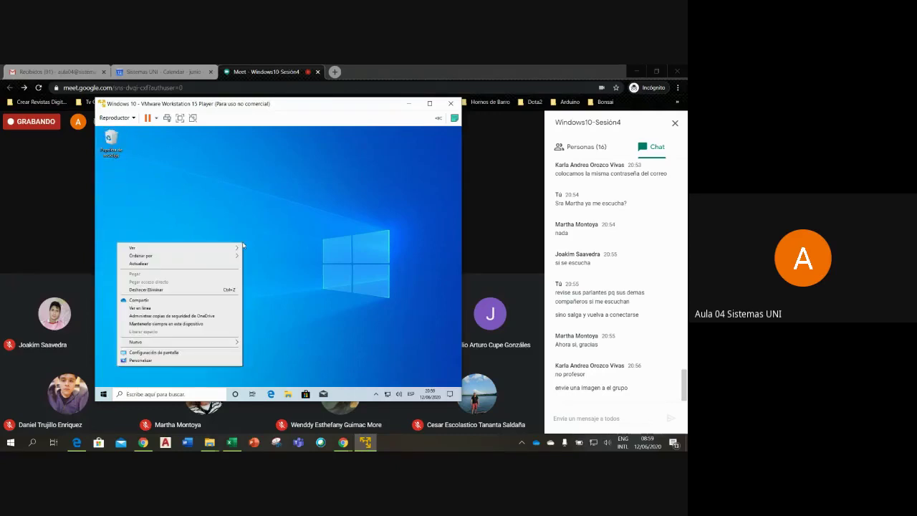
{"action": "left_click", "coordinate": [197, 353]}
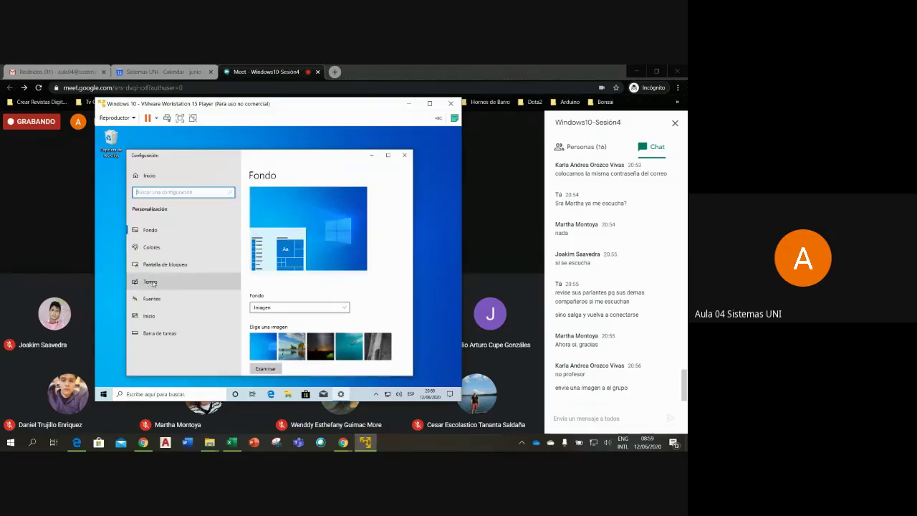
{"action": "left_click", "coordinate": [153, 283]}
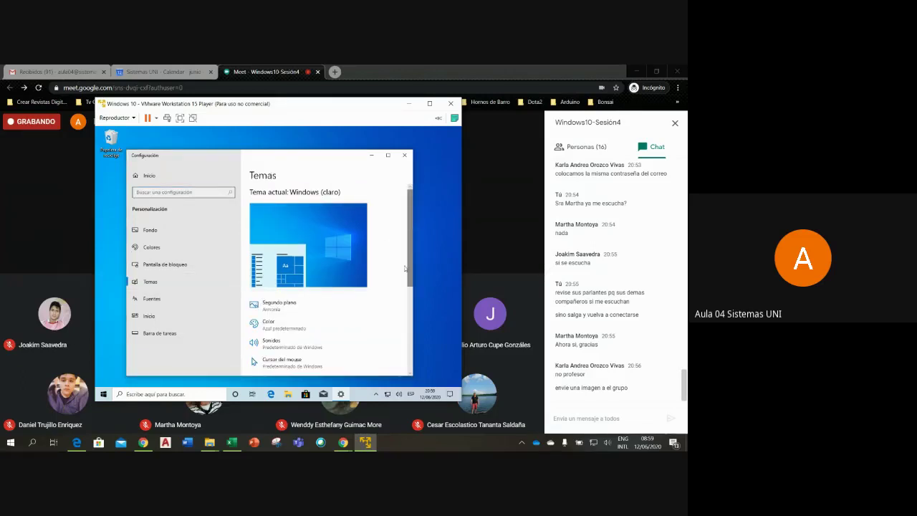
{"action": "left_click_drag", "start_coordinate": [406, 269], "coordinate": [411, 341]}
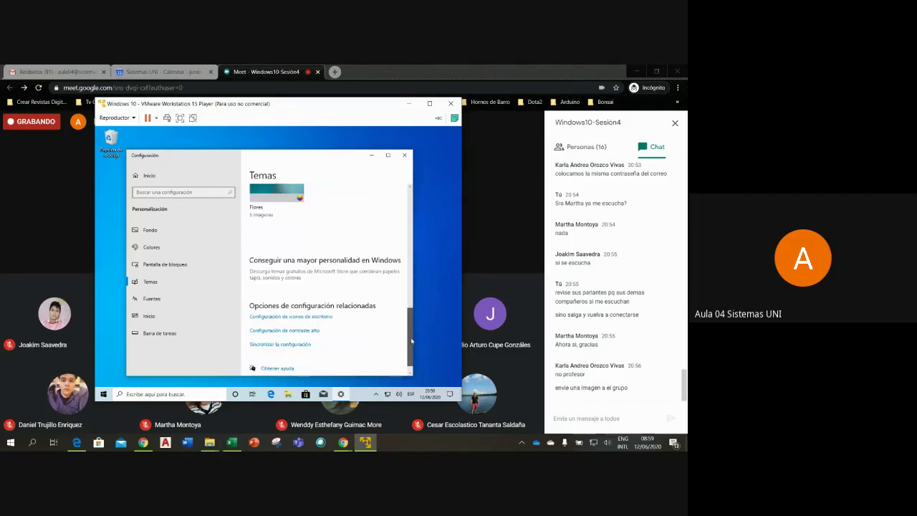
{"action": "scroll", "coordinate": [318, 316], "scroll_direction": "down", "scroll_amount": 1}
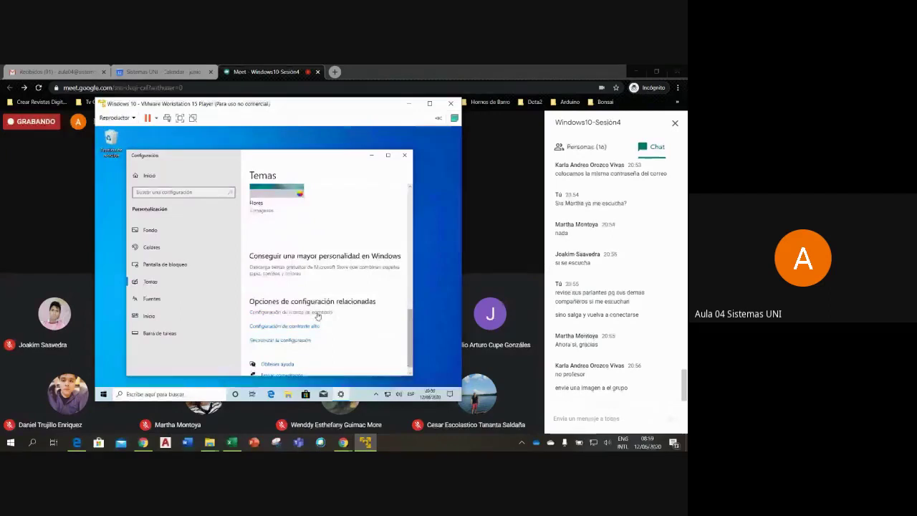
- Turn on the Network icon in Desktop Icon Settings and apply it
{"action": "left_click", "coordinate": [318, 313]}
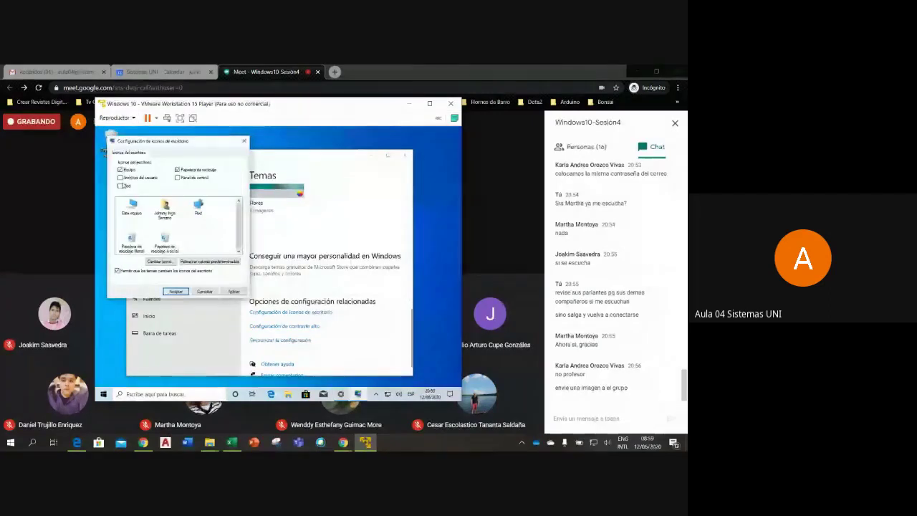
{"action": "left_click", "coordinate": [121, 186]}
{"action": "left_click", "coordinate": [175, 291]}
{"action": "scroll", "coordinate": [405, 178], "scroll_direction": "up", "scroll_amount": 5}
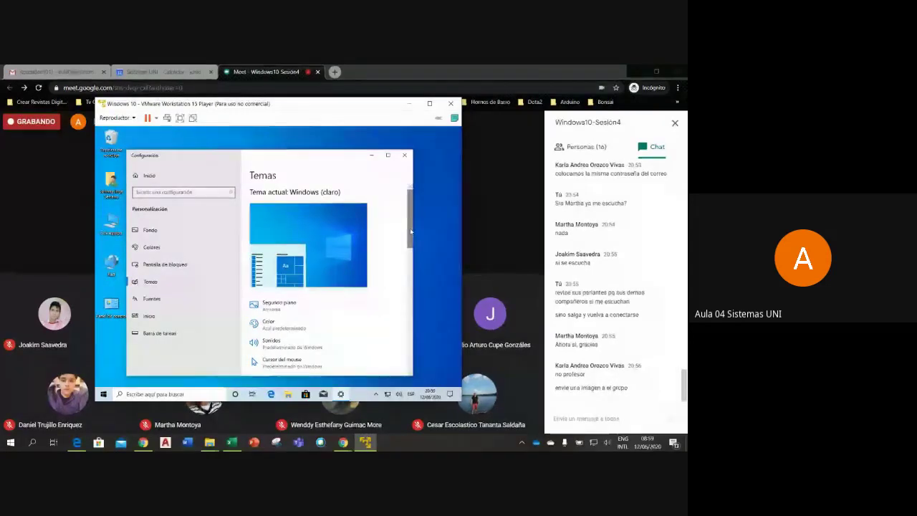
- Scroll the Temas page to Cambiar tema and apply the Explore Beekeeping theme
{"action": "left_click_drag", "start_coordinate": [411, 234], "coordinate": [411, 275]}
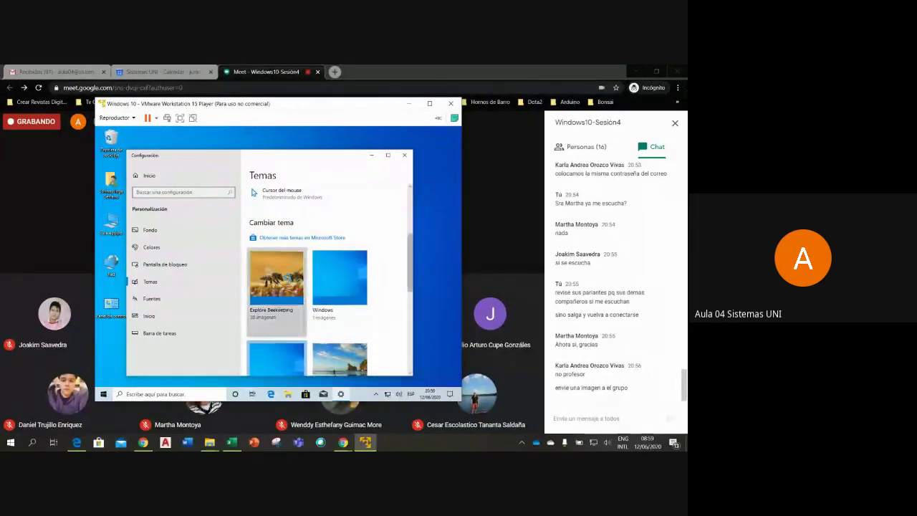
{"action": "left_click", "coordinate": [287, 279]}
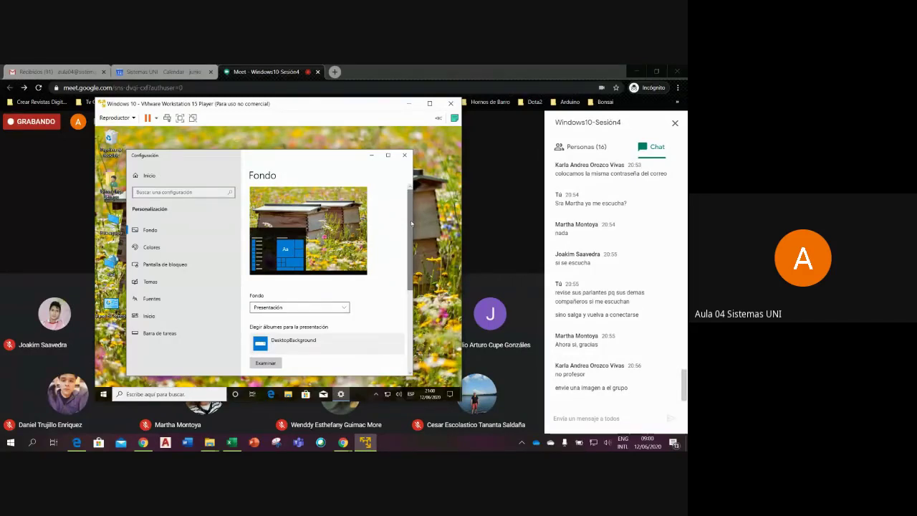
{"action": "mouse_move", "coordinate": [410, 224]}
{"action": "left_mouse_down"}
{"action": "mouse_move", "coordinate": [413, 288]}
{"action": "mouse_move", "coordinate": [413, 223]}
{"action": "left_mouse_up"}
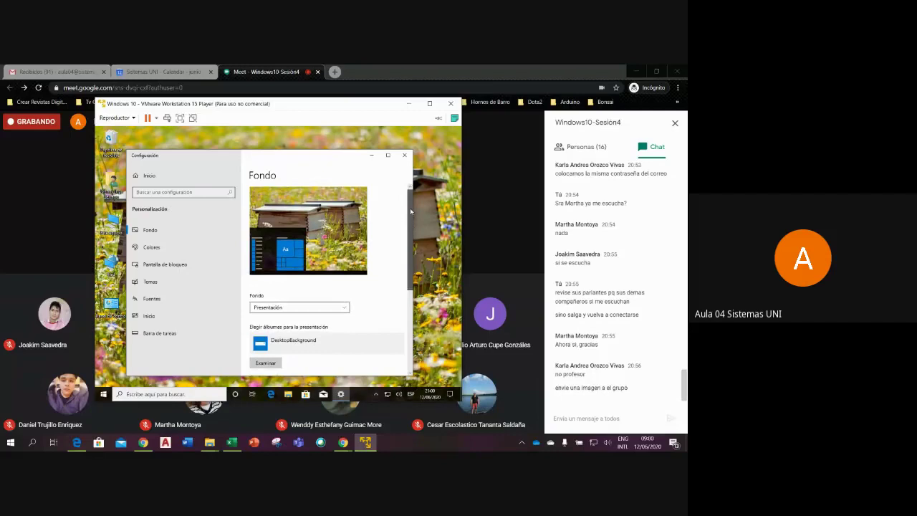
- Close Windows Settings to reveal the beehive desktop, then show Meet's 16-participant list
{"action": "left_click", "coordinate": [405, 155]}
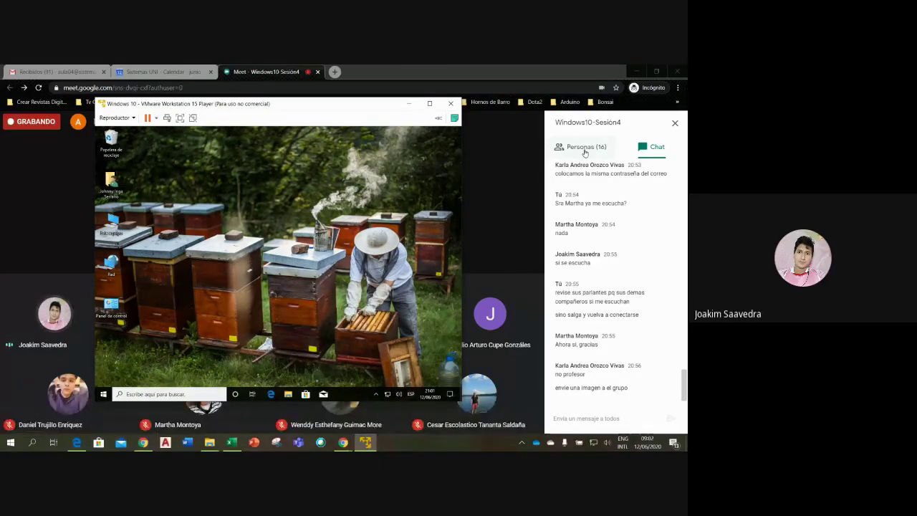
{"action": "left_click", "coordinate": [585, 148]}
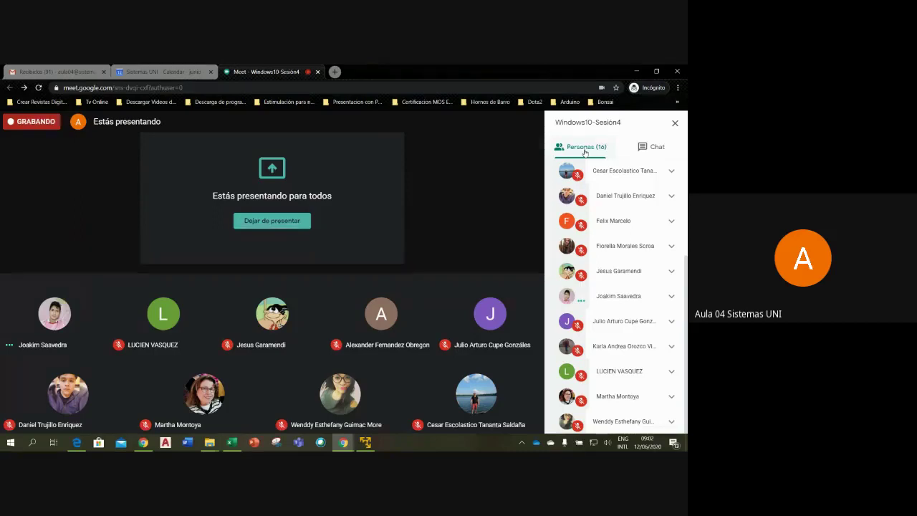
- Switch the Meet side panel back to the chat messages
{"action": "left_click", "coordinate": [649, 152]}
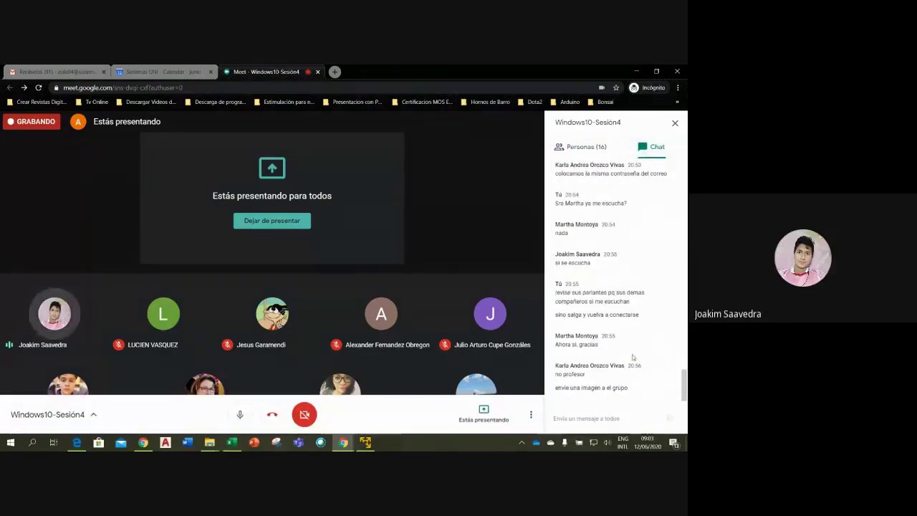
- Focus the Meet chat box, then bring the Windows 10 VM window back over the meeting
{"action": "left_click", "coordinate": [580, 419]}
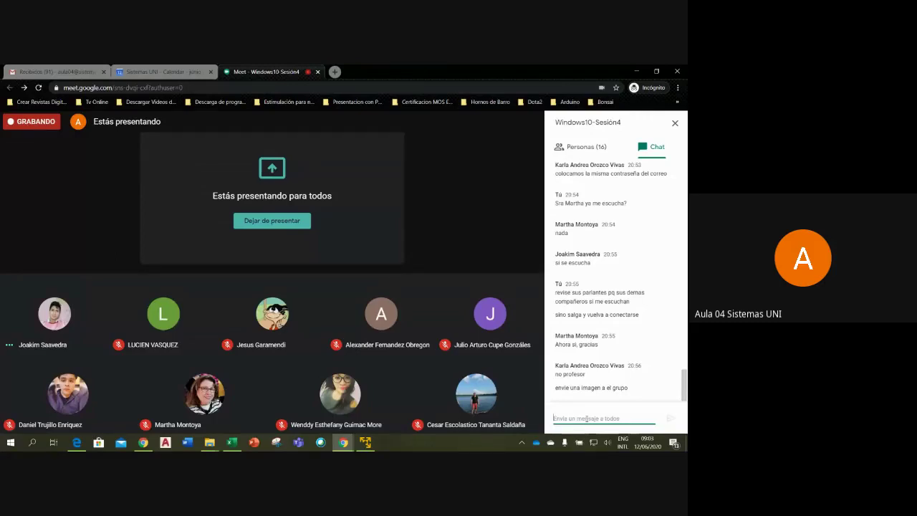
{"action": "left_click", "coordinate": [366, 442]}
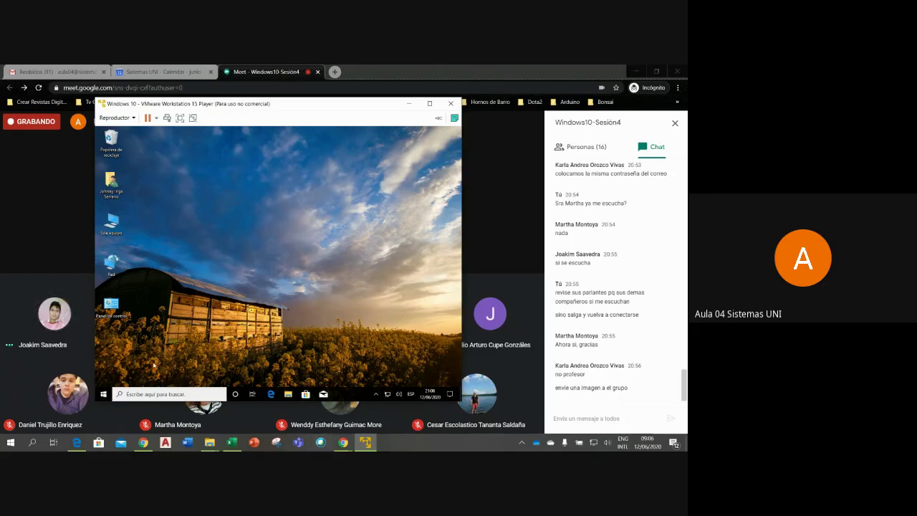
- Open Windows Settings from the VM's Start menu and maximize it
{"action": "left_click", "coordinate": [103, 395]}
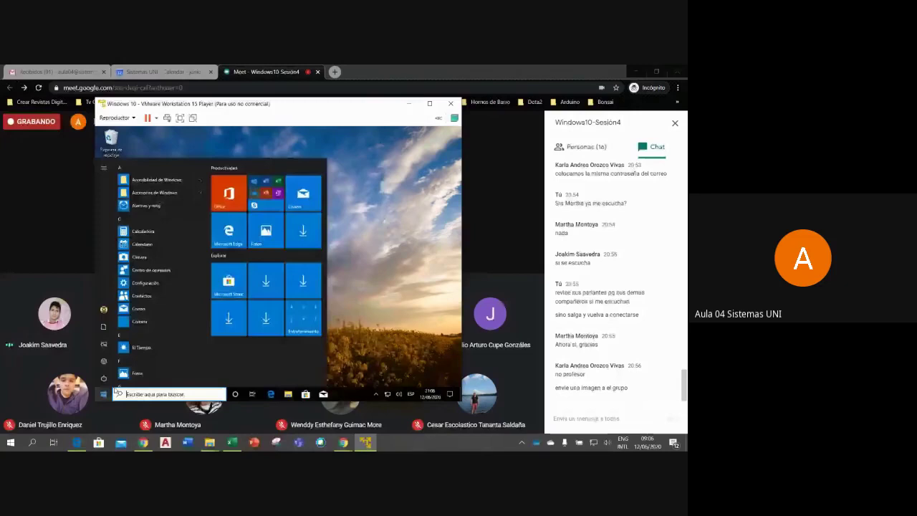
{"action": "left_click", "coordinate": [144, 282]}
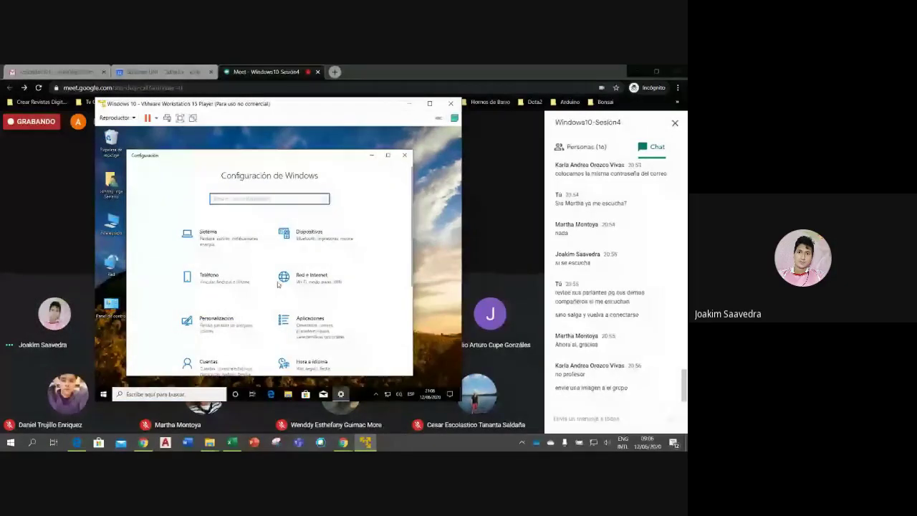
{"action": "left_click", "coordinate": [387, 155]}
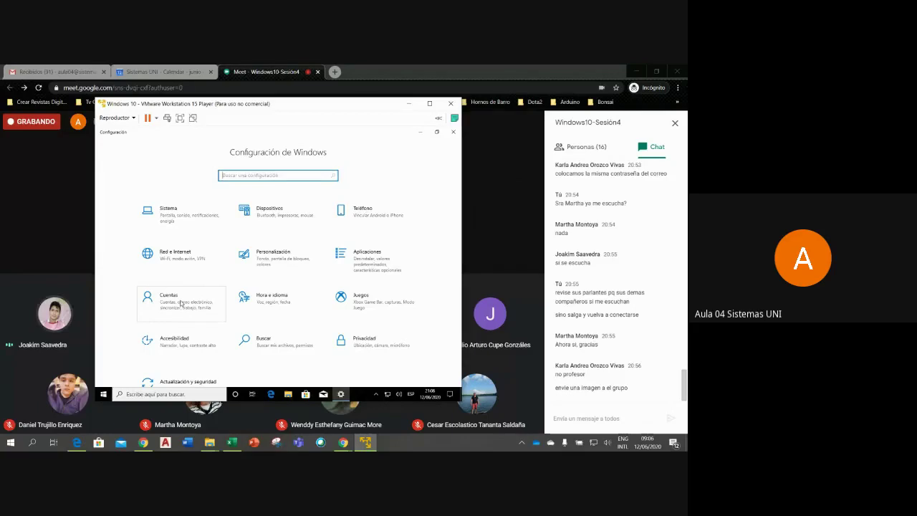
- Go to Cuentas > Familia y otros usuarios to review the child and local administrator accounts
{"action": "left_click", "coordinate": [181, 303]}
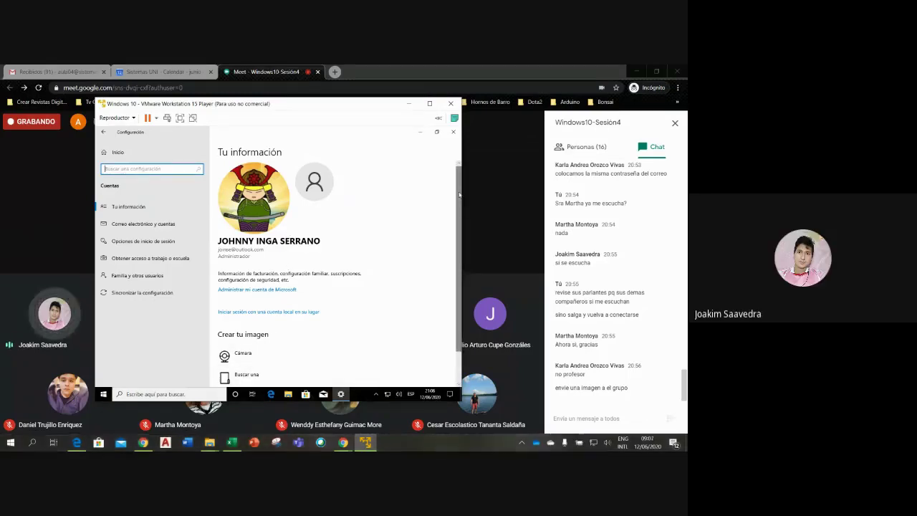
{"action": "scroll", "coordinate": [460, 213], "scroll_direction": "down", "scroll_amount": 1}
{"action": "scroll", "coordinate": [460, 213], "scroll_direction": "down", "scroll_amount": 1}
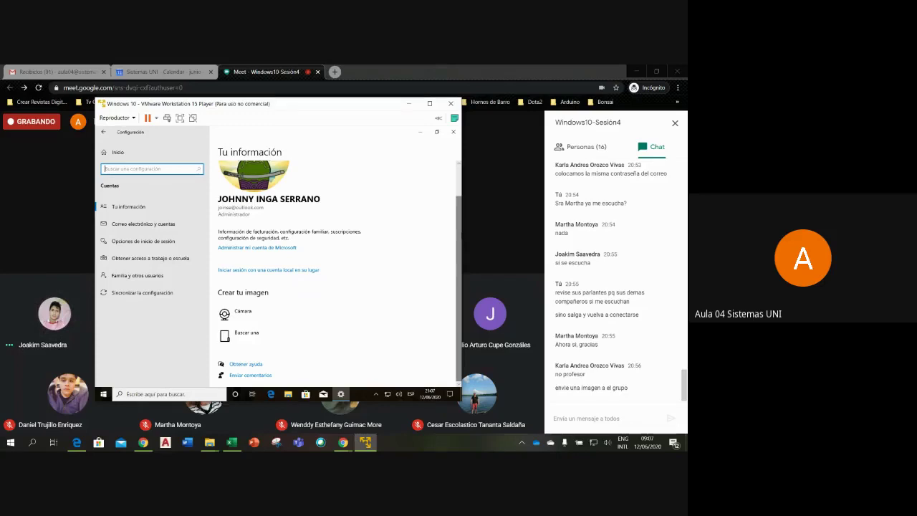
{"action": "left_click", "coordinate": [140, 279]}
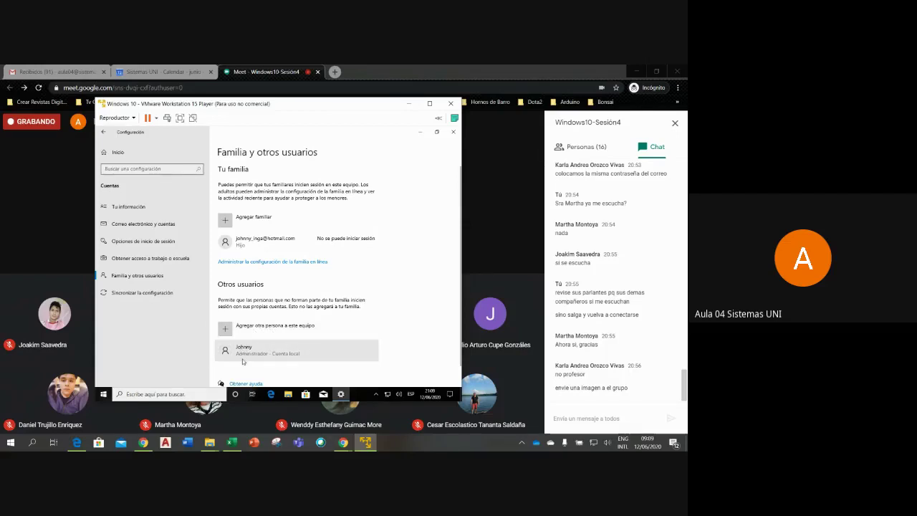
- Expand the family member entry, then switch to Opciones de inicio de sesión
{"action": "left_click", "coordinate": [264, 245]}
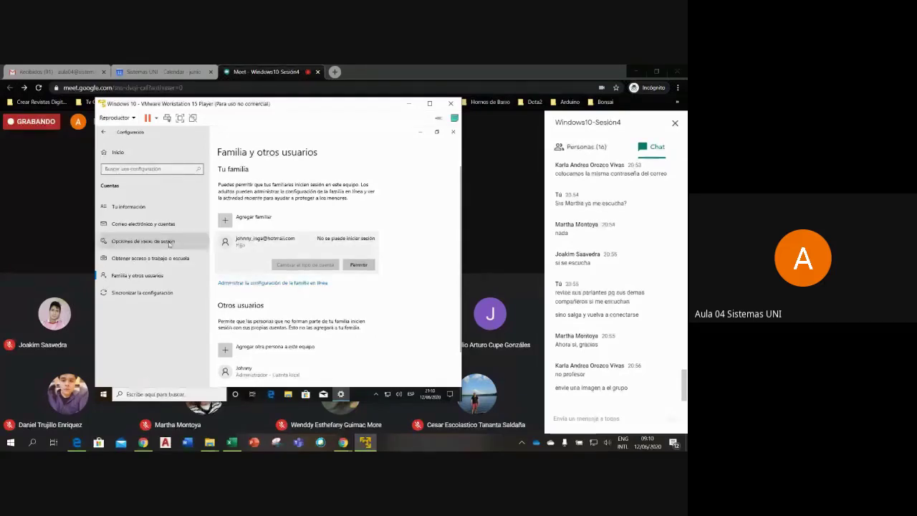
{"action": "left_click", "coordinate": [126, 241]}
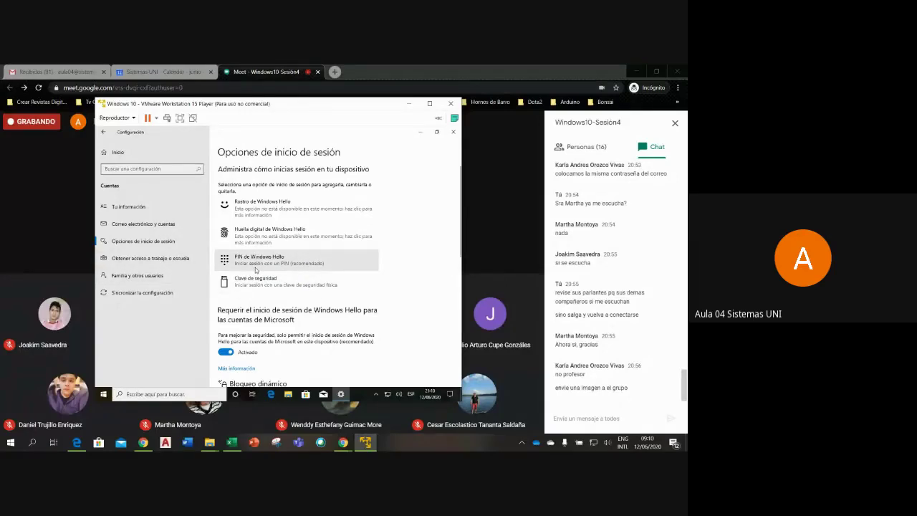
- Close Settings and sign out of the VM's Windows session via the Start menu
{"action": "left_click", "coordinate": [453, 132]}
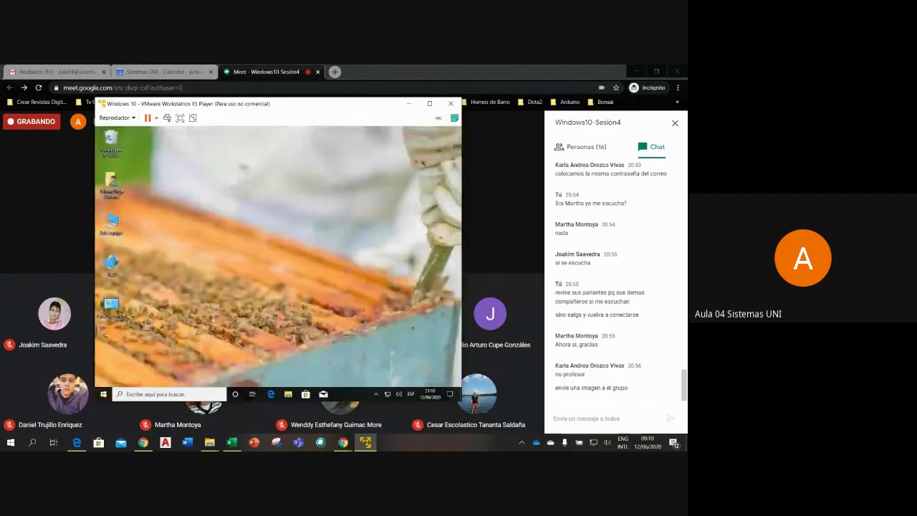
{"action": "left_click", "coordinate": [102, 394]}
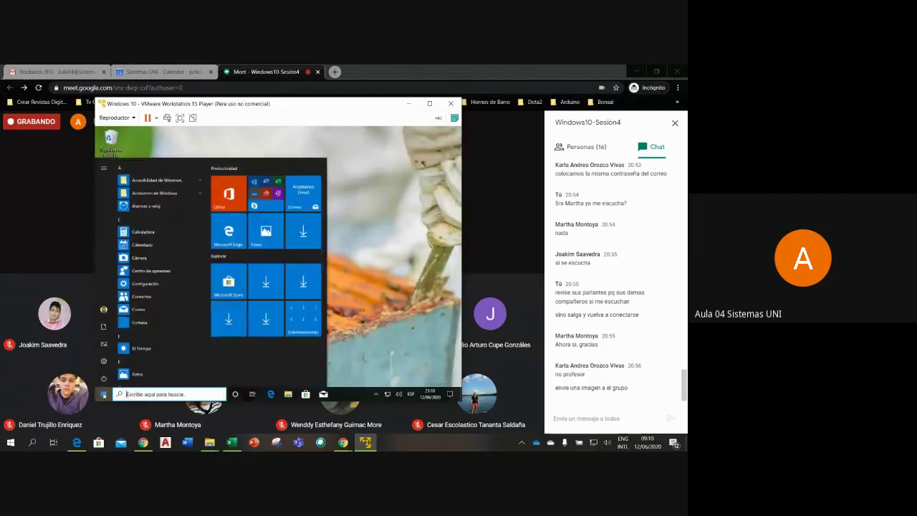
{"action": "left_click", "coordinate": [108, 313]}
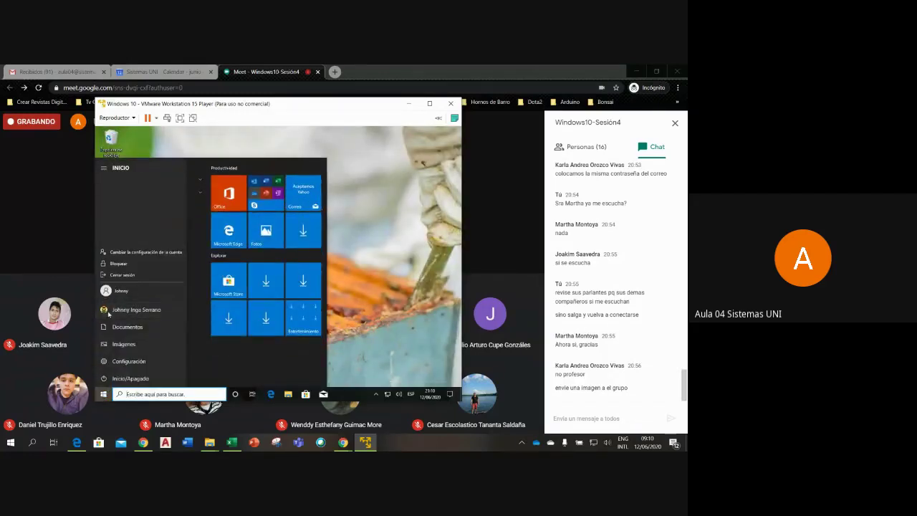
{"action": "left_click", "coordinate": [135, 276]}
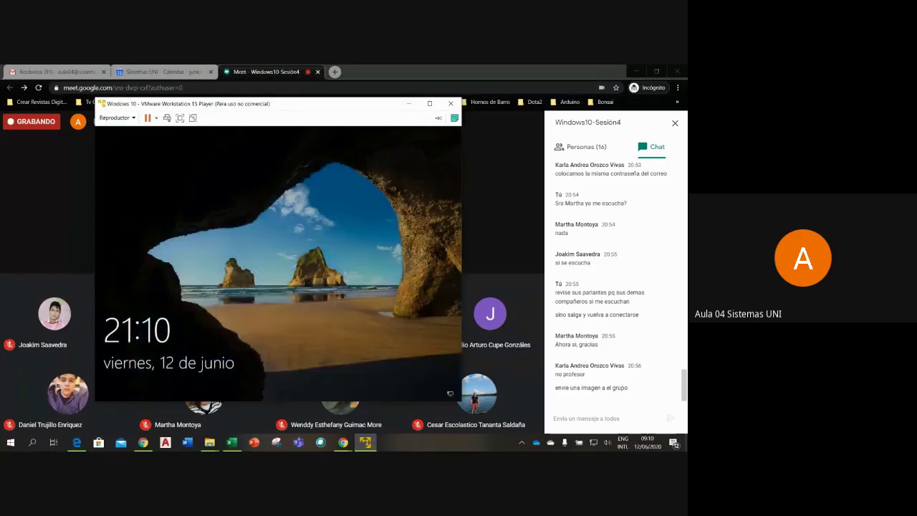
- Dismiss the lock screen, choose the local account and enter its PIN
{"action": "left_click", "coordinate": [191, 295]}
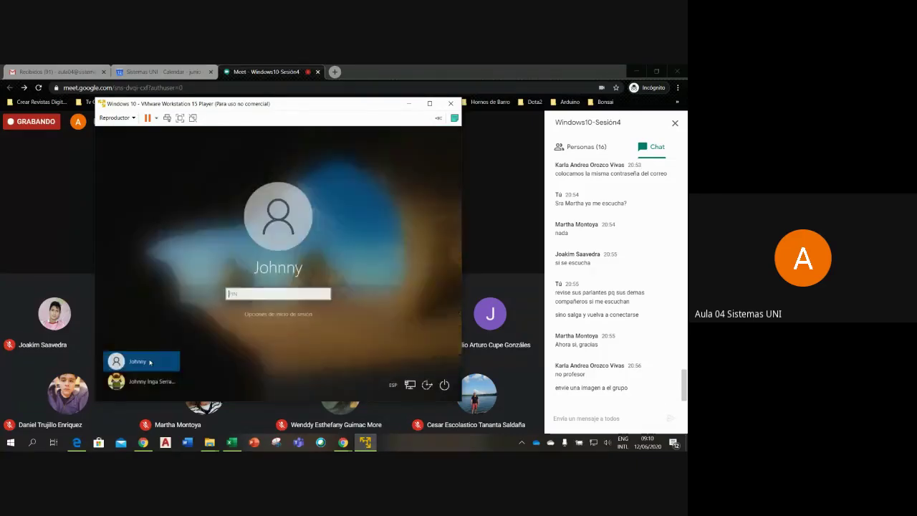
{"action": "left_click", "coordinate": [139, 362]}
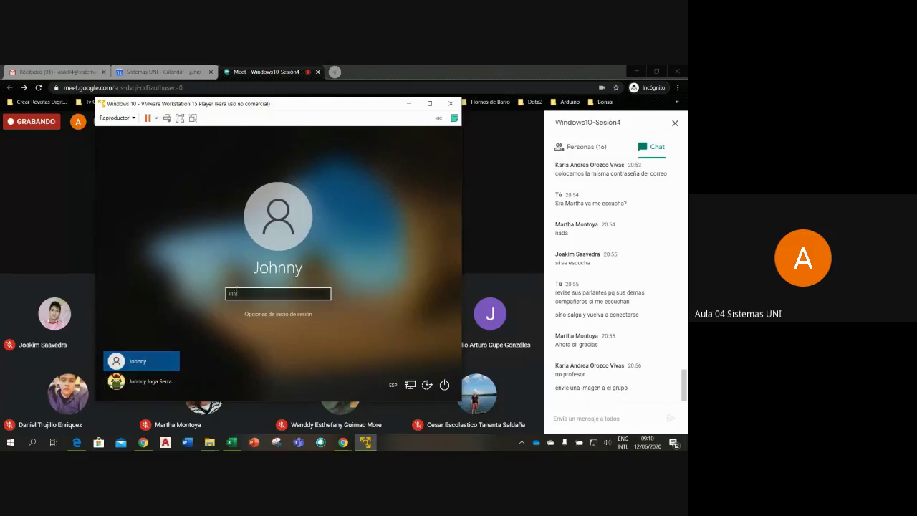
{"action": "left_click", "coordinate": [237, 291]}
{"action": "type", "text": "123"}
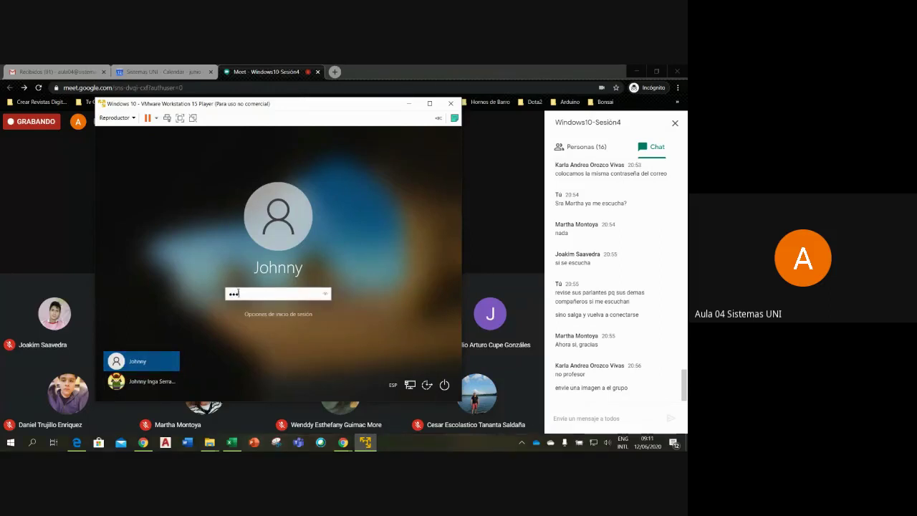
{"action": "type", "text": "4"}
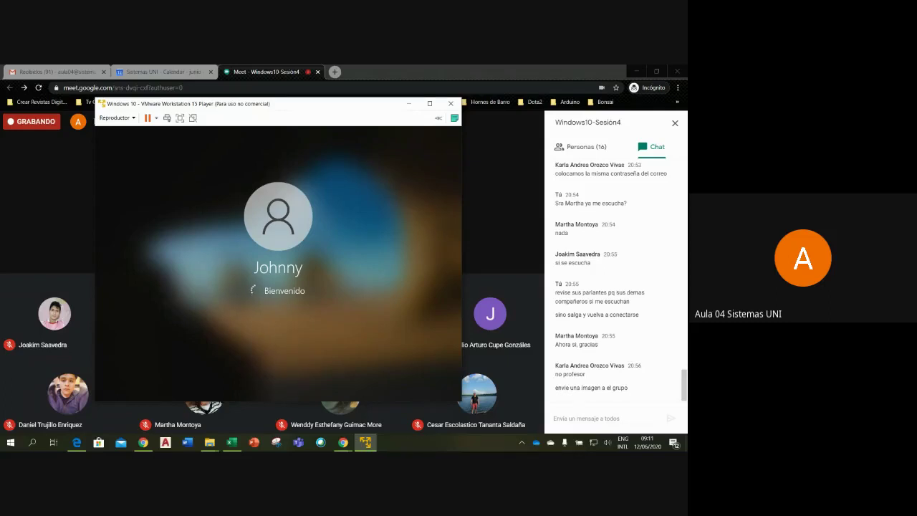
- Reopen Settings > Cuentas, expand the Contraseña option, view Familia y otros usuarios, then close Settings
{"action": "left_click", "coordinate": [103, 394]}
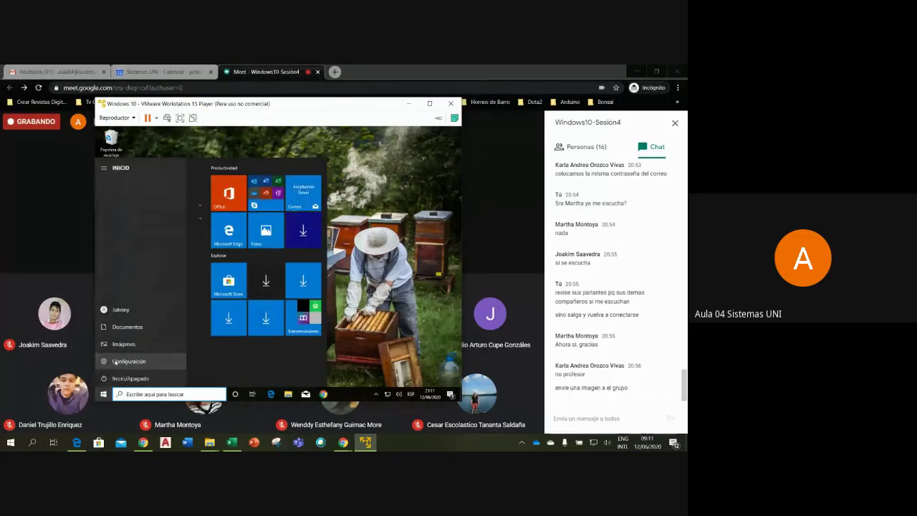
{"action": "left_click", "coordinate": [115, 361]}
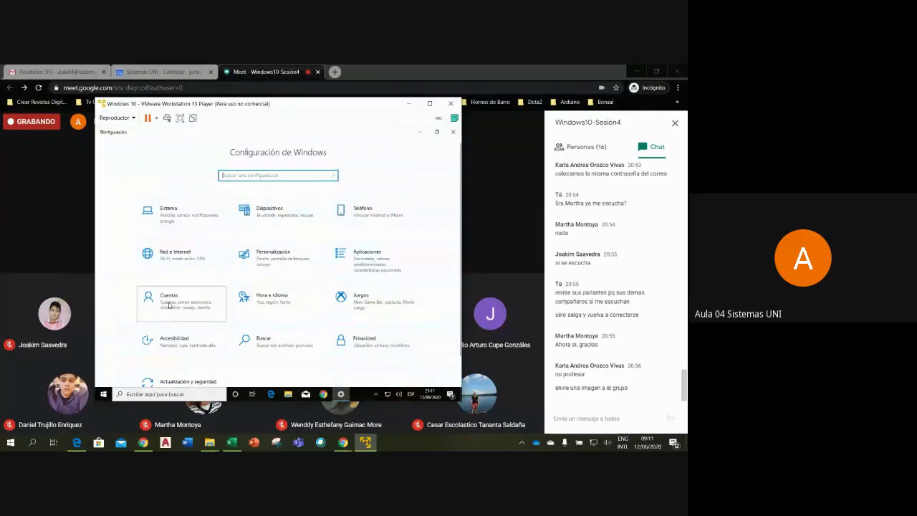
{"action": "left_click", "coordinate": [169, 305]}
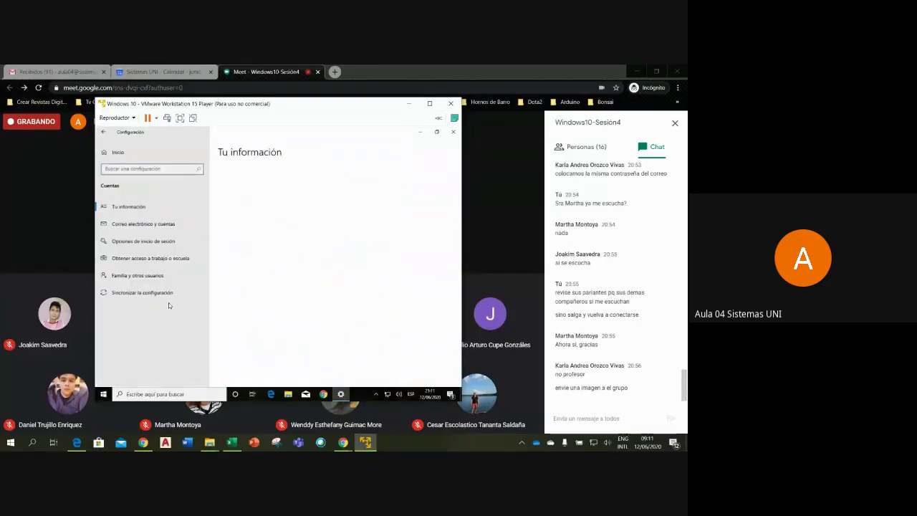
{"action": "left_click", "coordinate": [143, 242]}
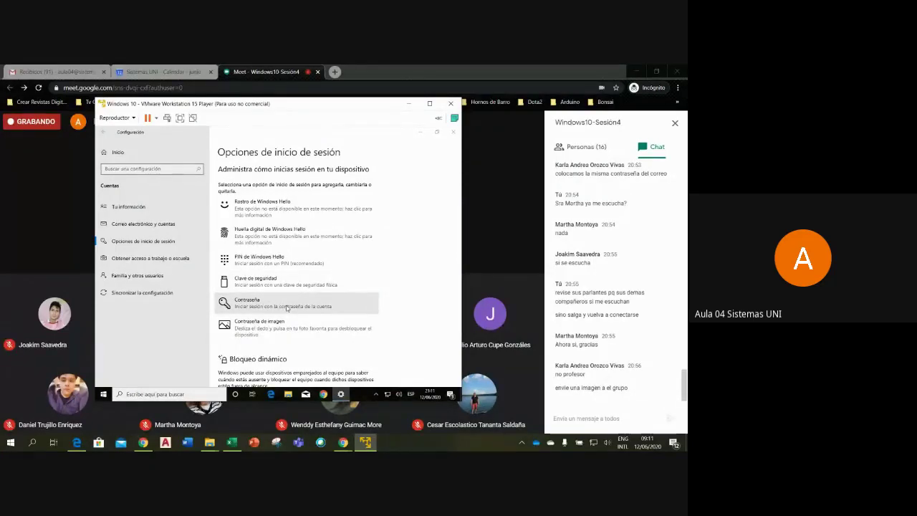
{"action": "left_click", "coordinate": [286, 307]}
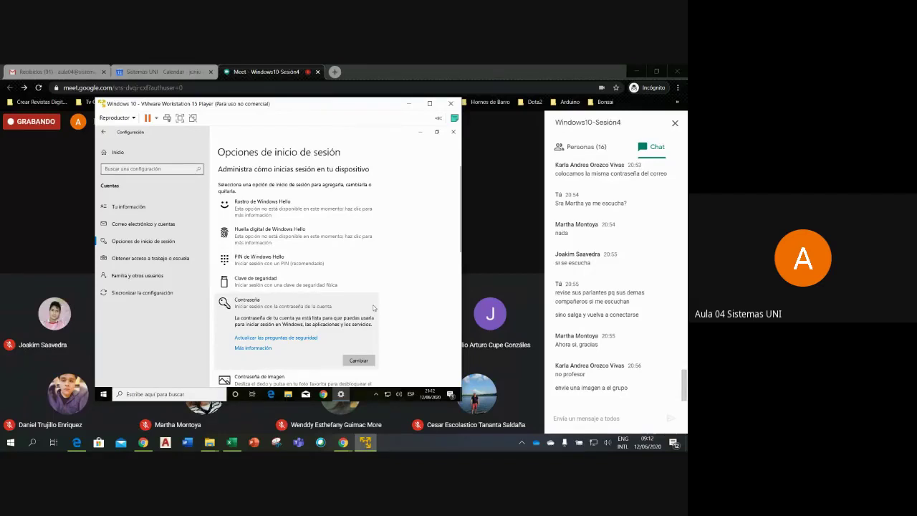
{"action": "left_click", "coordinate": [166, 276]}
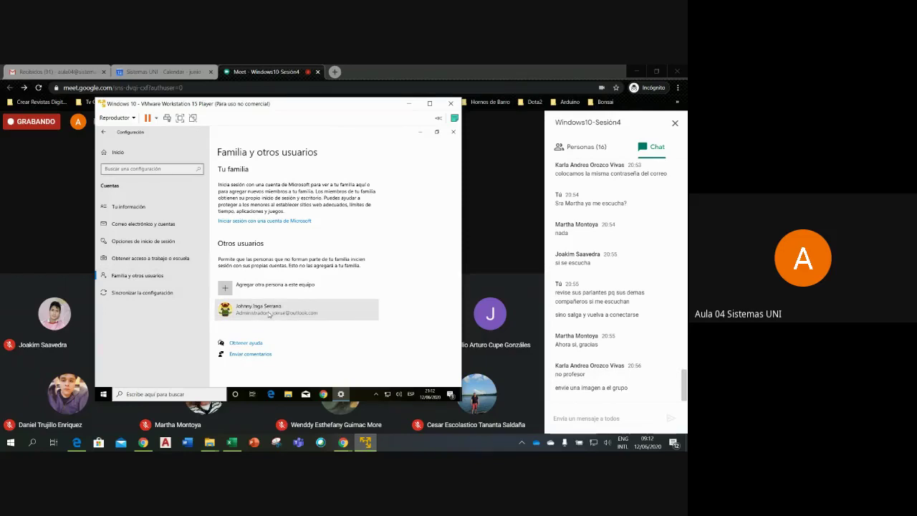
{"action": "left_click", "coordinate": [450, 135]}
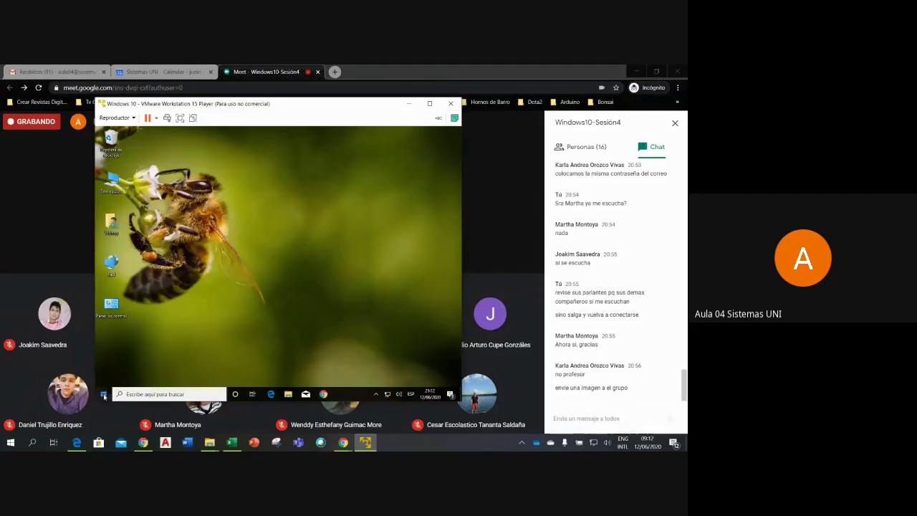
- Sign out of the VM's Windows session with Cerrar sesión from the Start menu
{"action": "left_click", "coordinate": [104, 395]}
{"action": "mouse_move", "coordinate": [113, 311]}
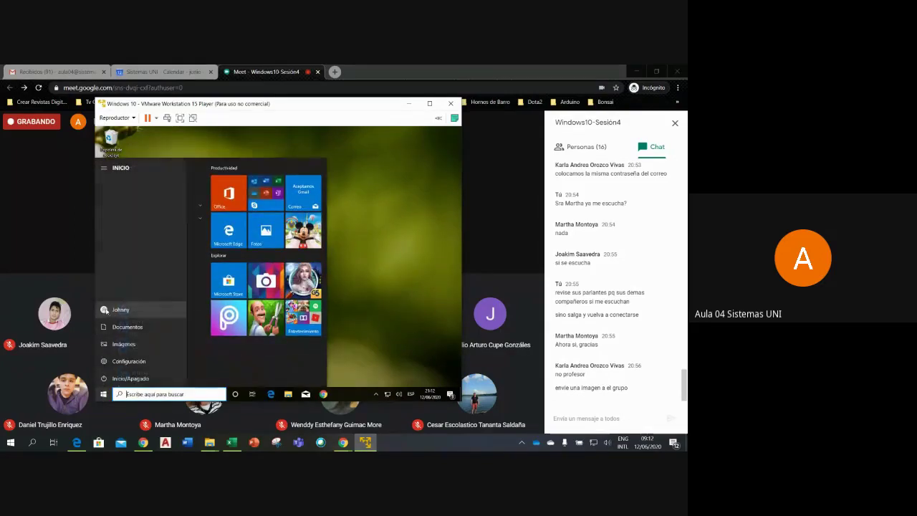
{"action": "left_click", "coordinate": [114, 310]}
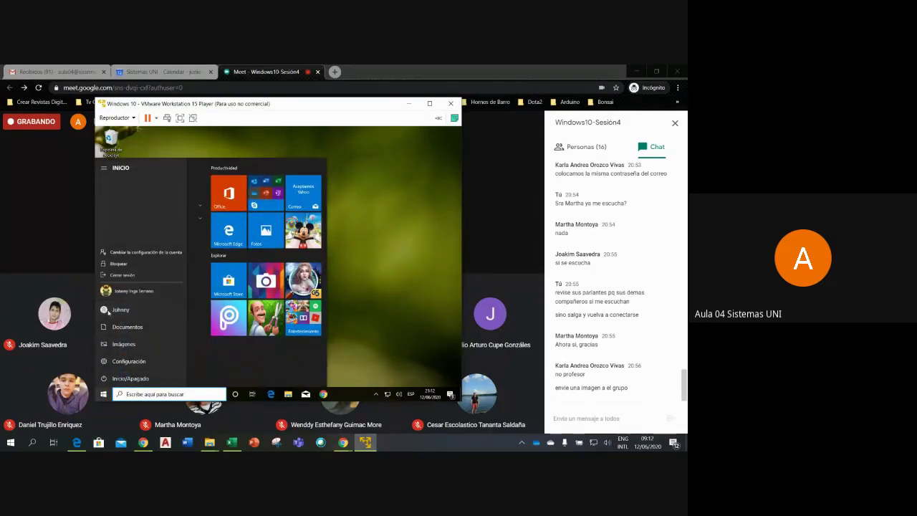
{"action": "left_click", "coordinate": [129, 277]}
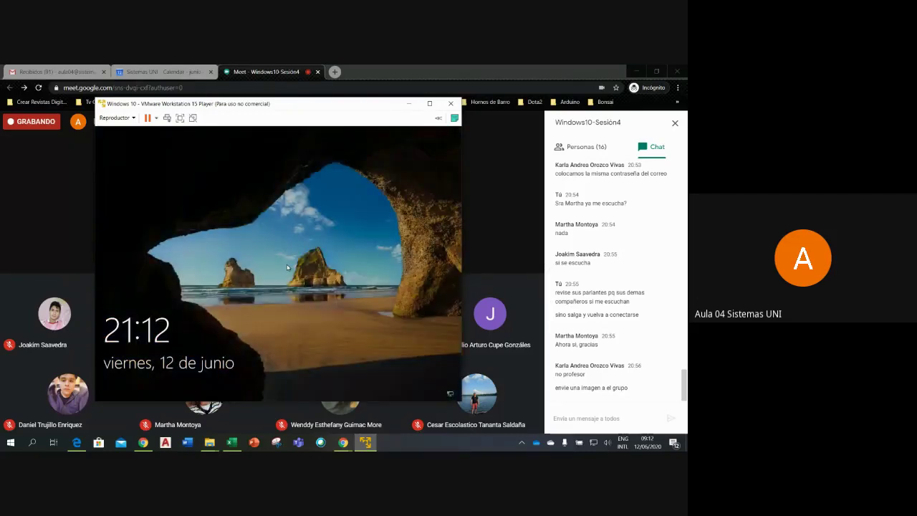
- Get past the VM's lock screen and sign in to the second user account with its PIN
{"action": "left_click", "coordinate": [287, 268]}
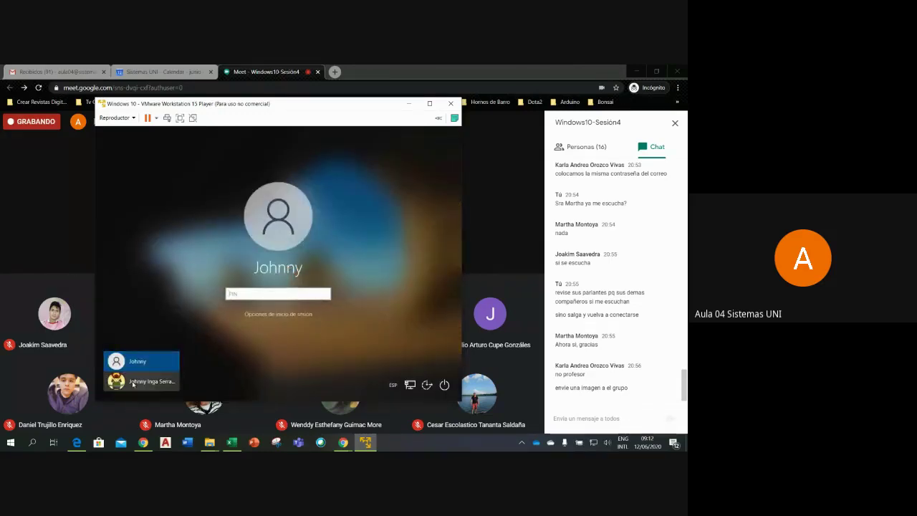
{"action": "left_click", "coordinate": [133, 382]}
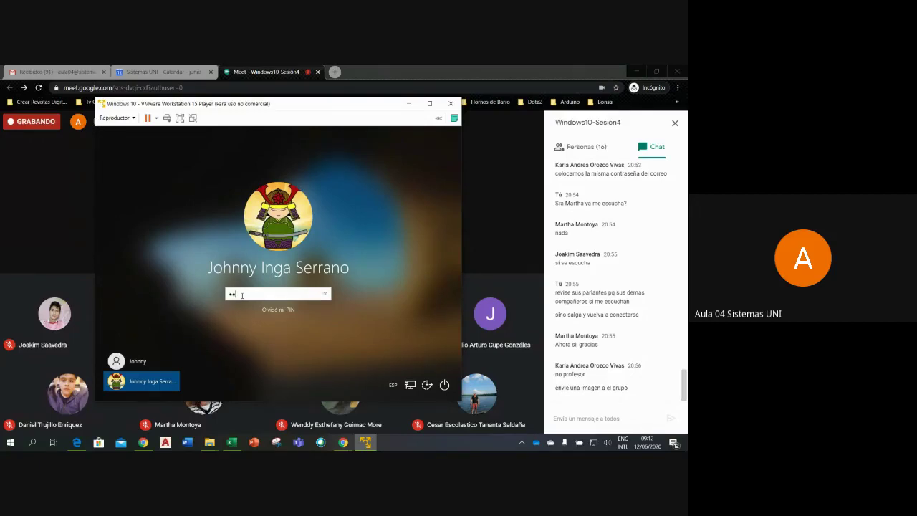
{"action": "type", "text": "••"}
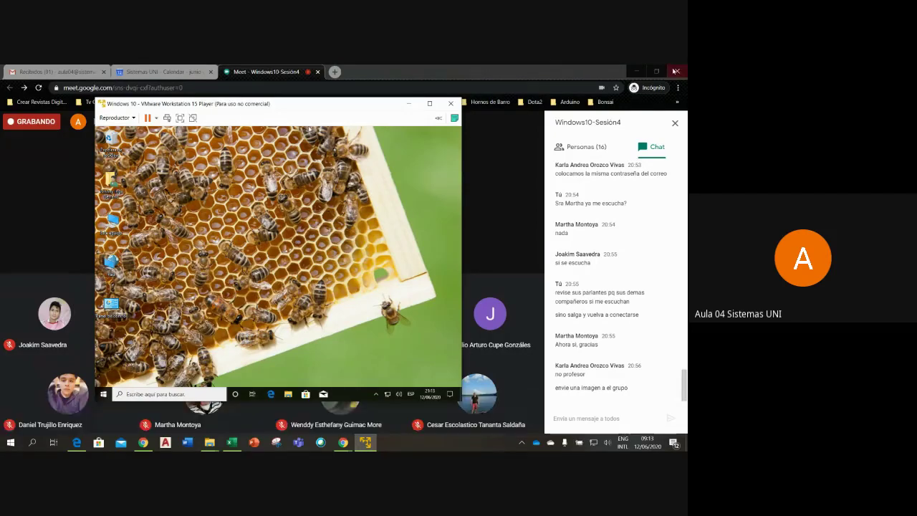
- Minimize Chrome and open Configuración from the VM's Start menu
{"action": "left_click", "coordinate": [636, 70]}
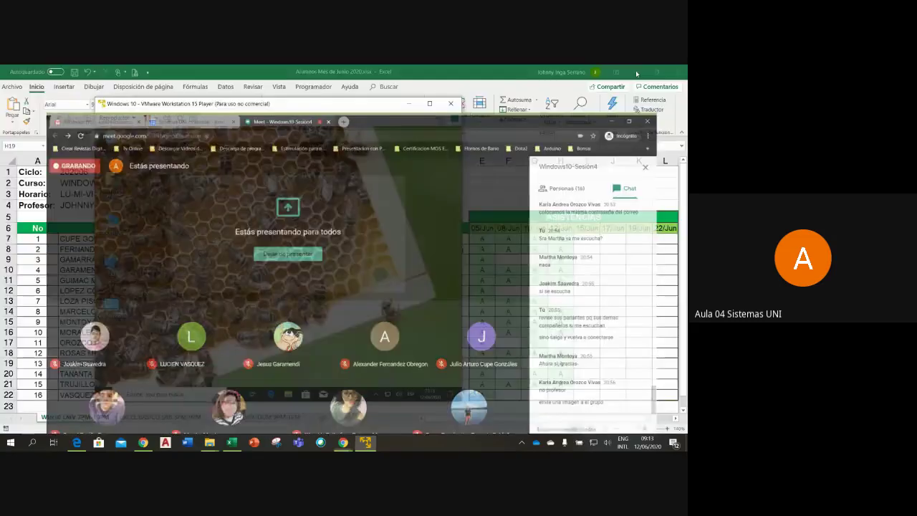
{"action": "left_click", "coordinate": [104, 394]}
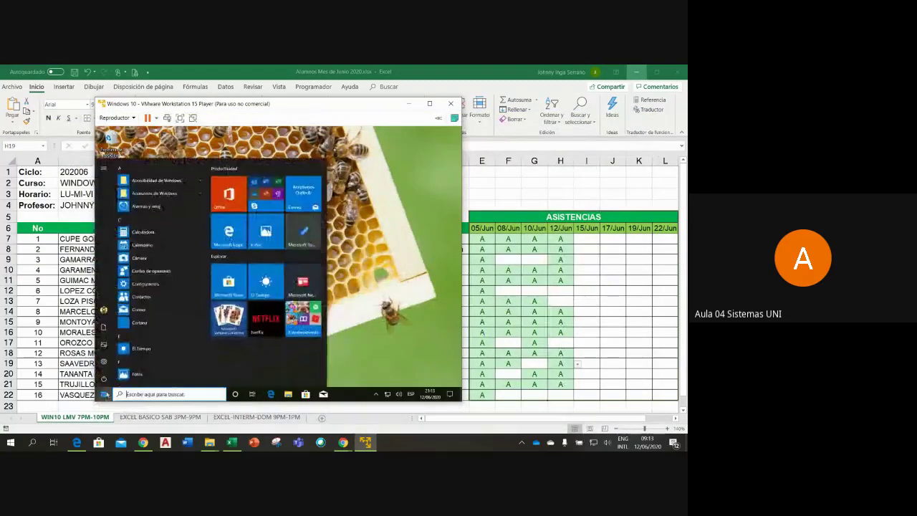
{"action": "left_click", "coordinate": [109, 361]}
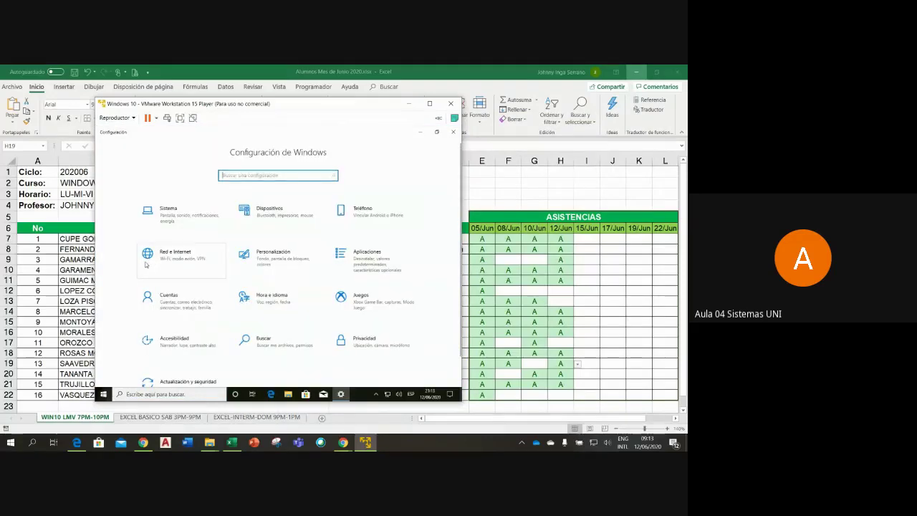
- In Cuentas, browse Imágenes, Música and Vídeos for an account picture, then close without choosing
{"action": "left_click", "coordinate": [169, 305]}
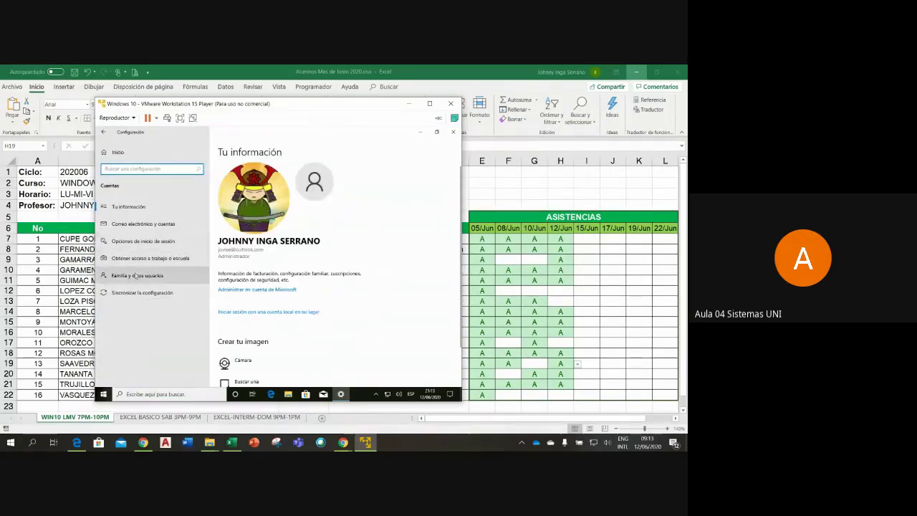
{"action": "left_click", "coordinate": [257, 384]}
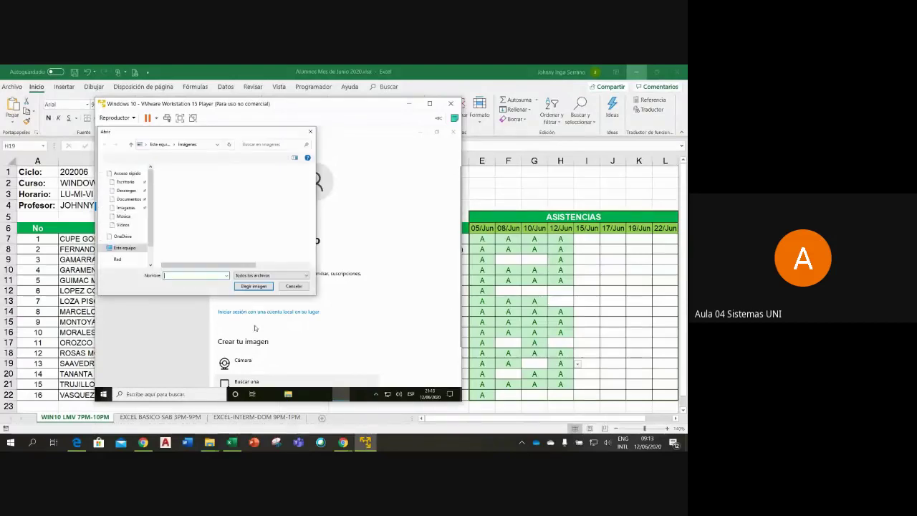
{"action": "left_click", "coordinate": [127, 209]}
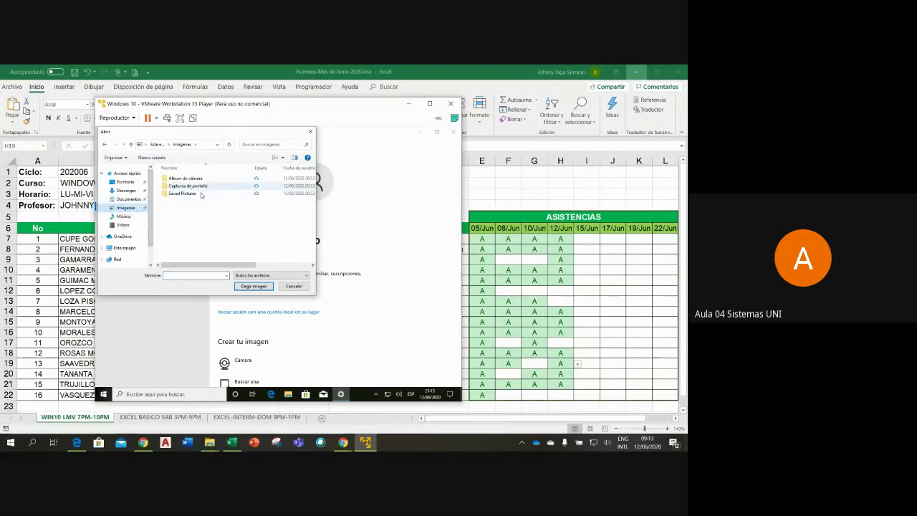
{"action": "left_click", "coordinate": [123, 216]}
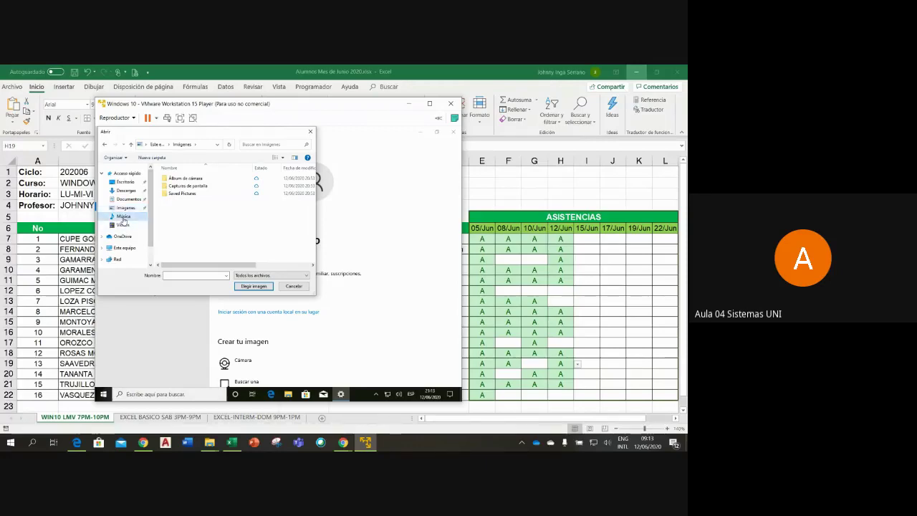
{"action": "left_click", "coordinate": [123, 225]}
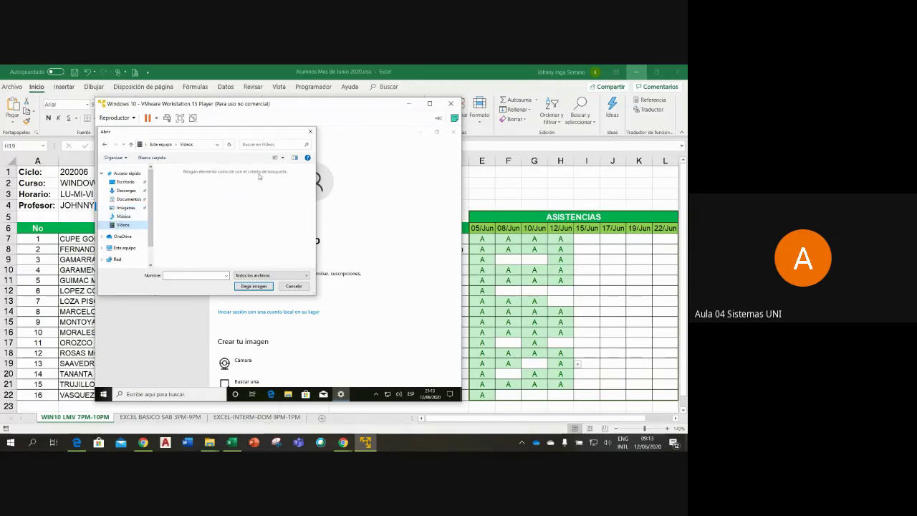
{"action": "left_click", "coordinate": [310, 131]}
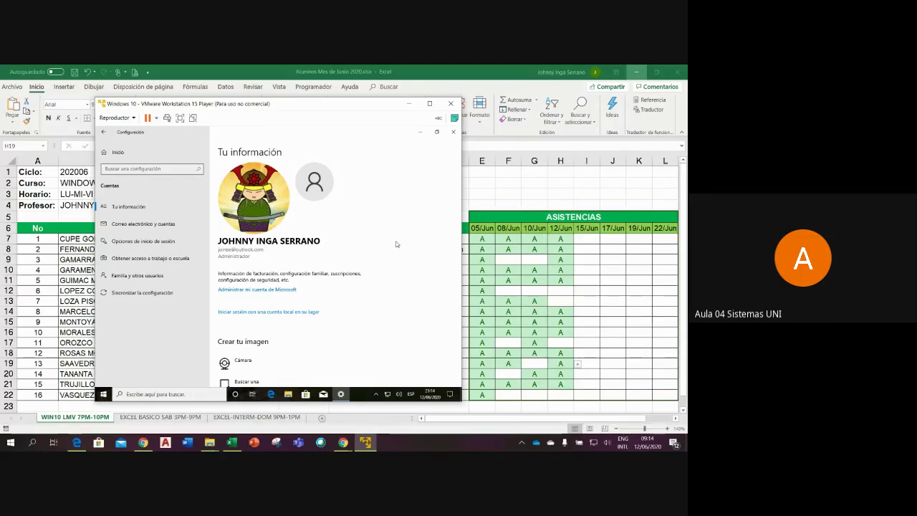
- Close the VM's Settings window and minimize the Excel attendance spreadsheet
{"action": "left_click", "coordinate": [454, 132]}
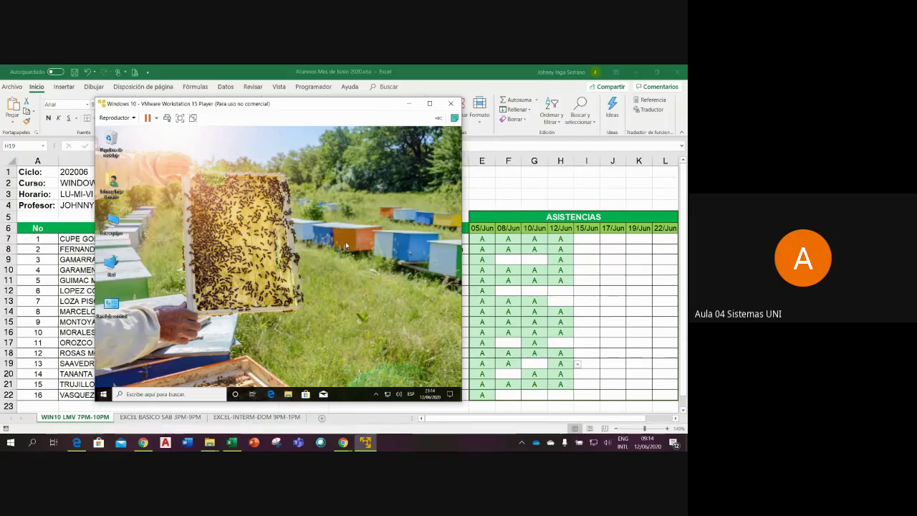
{"action": "left_click", "coordinate": [634, 76]}
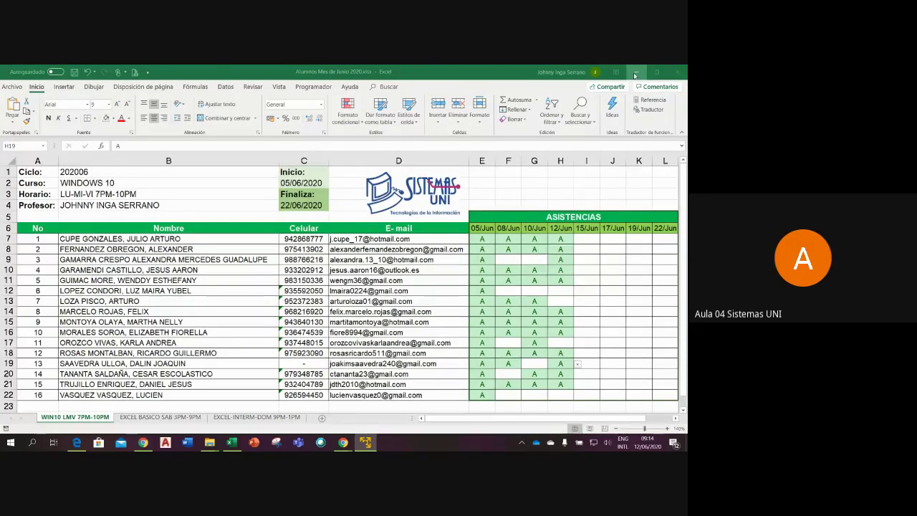
{"action": "left_click", "coordinate": [634, 74]}
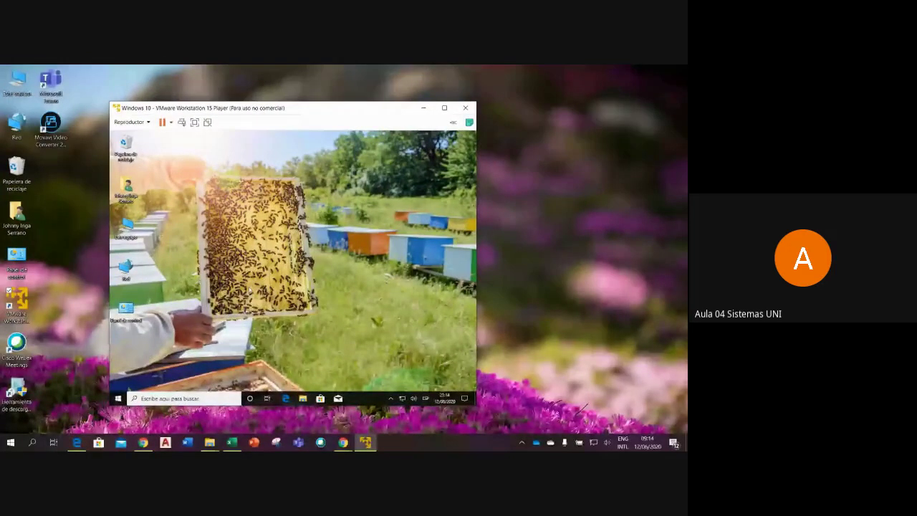
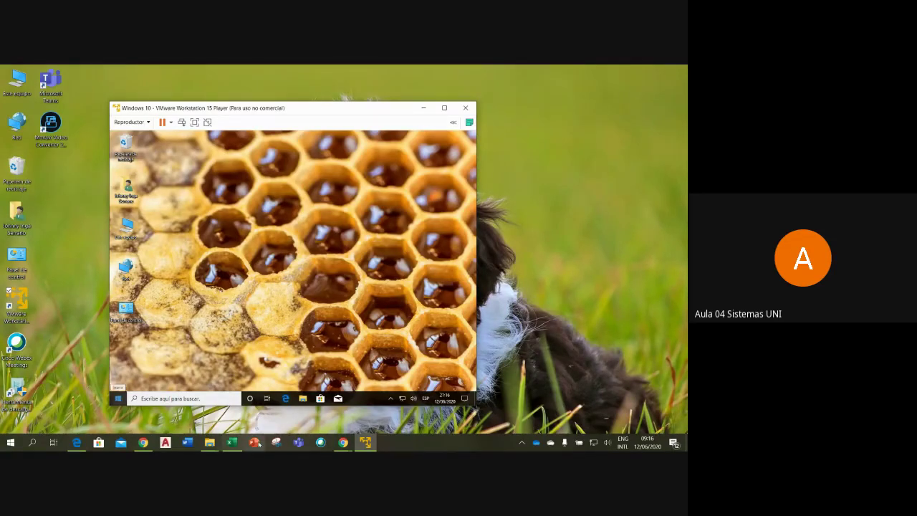
- Switch between the Google Meet call and the VM window, then hide Meet to reveal the desktop
{"action": "mouse_move", "coordinate": [343, 442]}
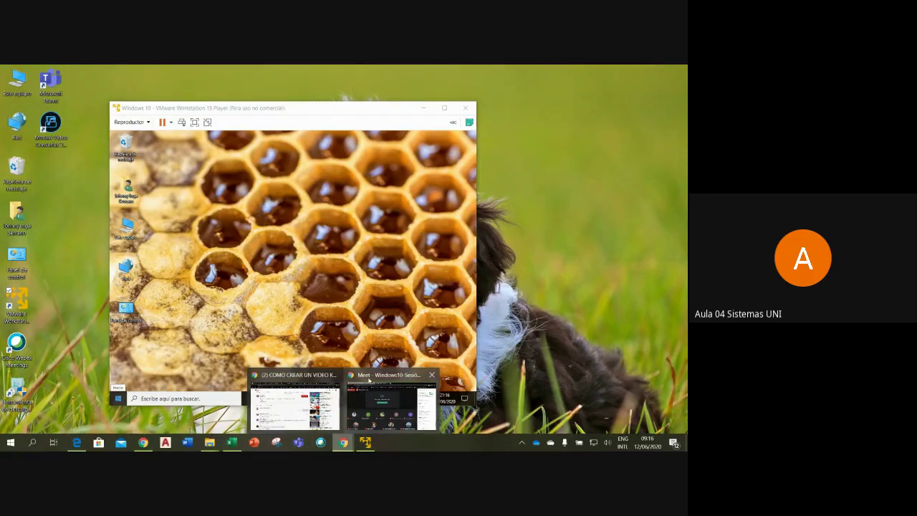
{"action": "left_click", "coordinate": [394, 398]}
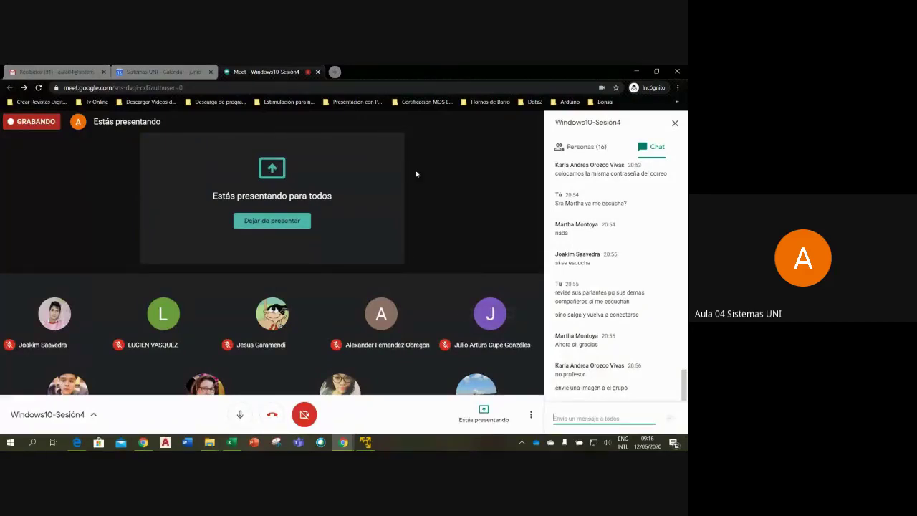
{"action": "left_click", "coordinate": [367, 442]}
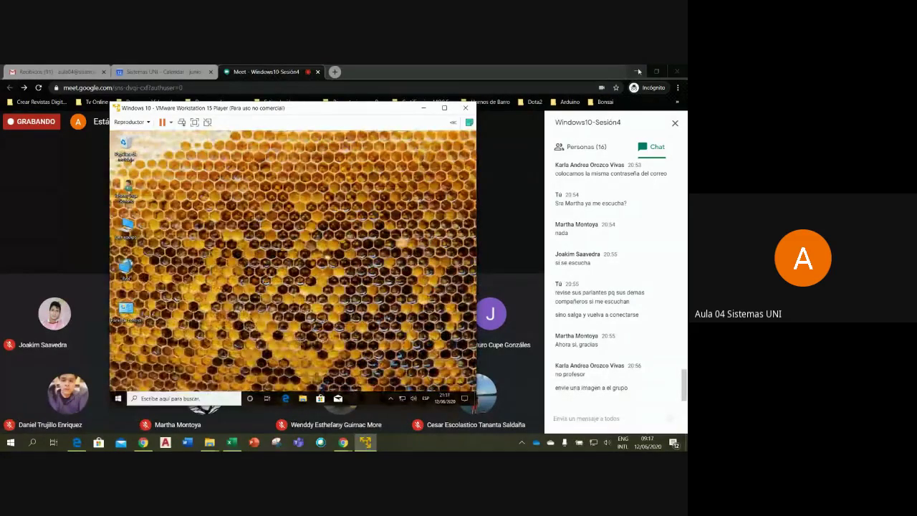
{"action": "left_click", "coordinate": [638, 71]}
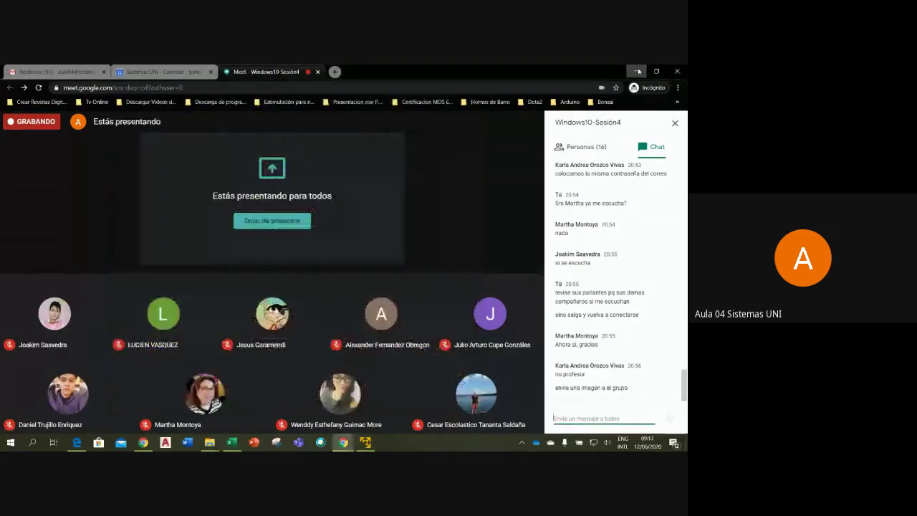
{"action": "left_click", "coordinate": [637, 71]}
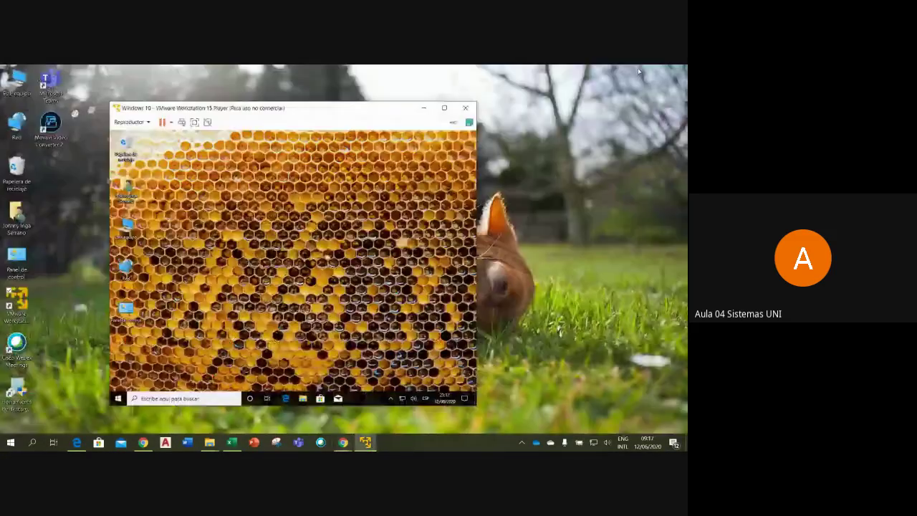
- Return the VM window to its normal size and launch Microsoft Store in both the VM and host
{"action": "left_click", "coordinate": [444, 108]}
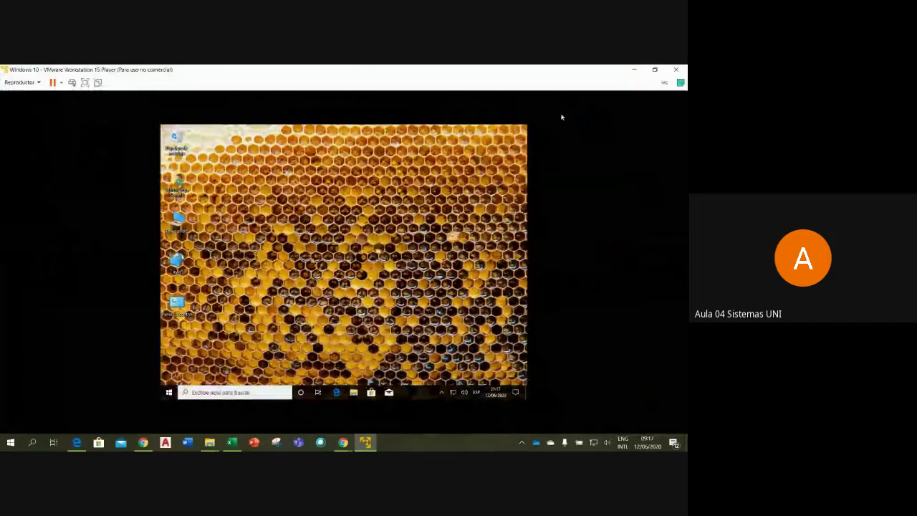
{"action": "left_click", "coordinate": [654, 70]}
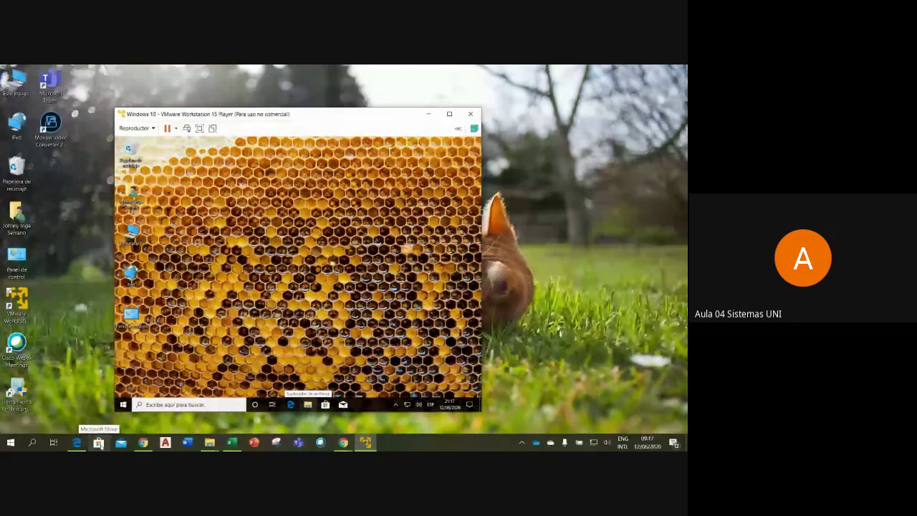
{"action": "left_click", "coordinate": [325, 406]}
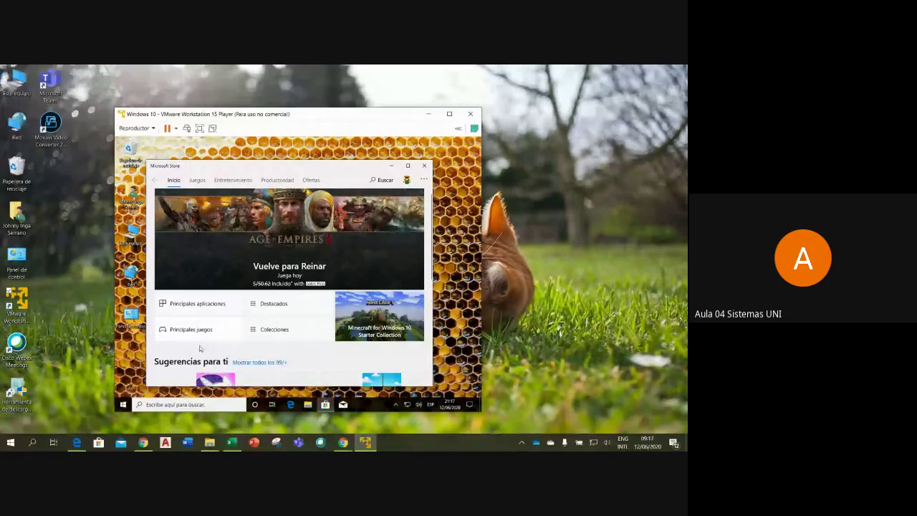
{"action": "left_click", "coordinate": [101, 442]}
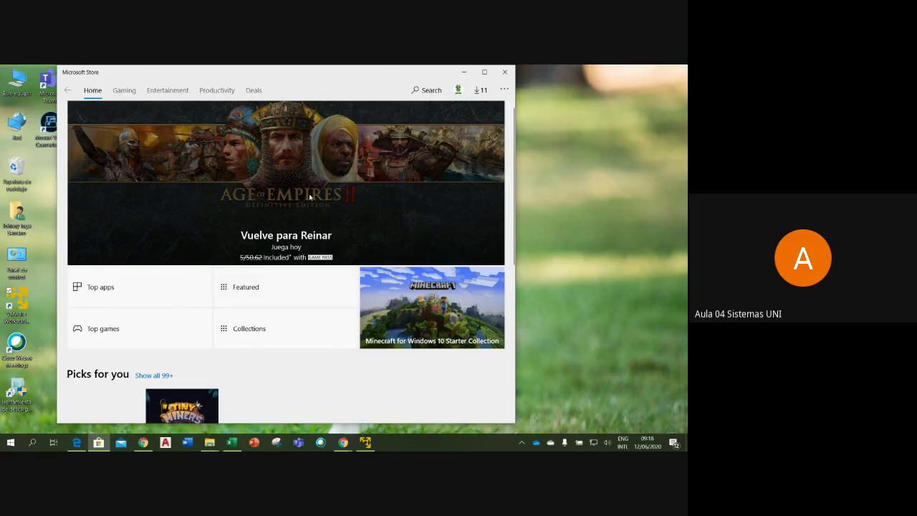
- Minimize the host Microsoft Store window so the VM's Spanish store on Inicio is in view
{"action": "left_click", "coordinate": [463, 71]}
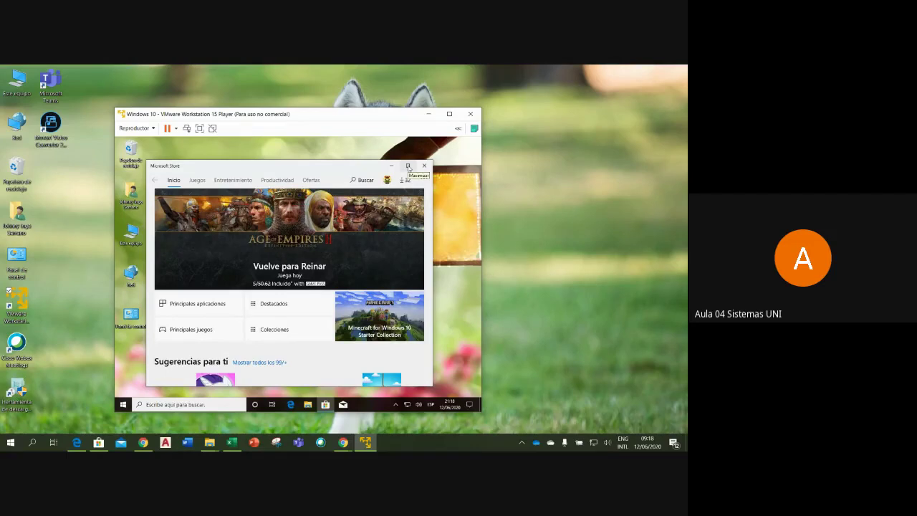
- Maximize the VM's Store window, go to the Juegos page with the Final Fantasy IX banner, and open Start
{"action": "left_click", "coordinate": [408, 165]}
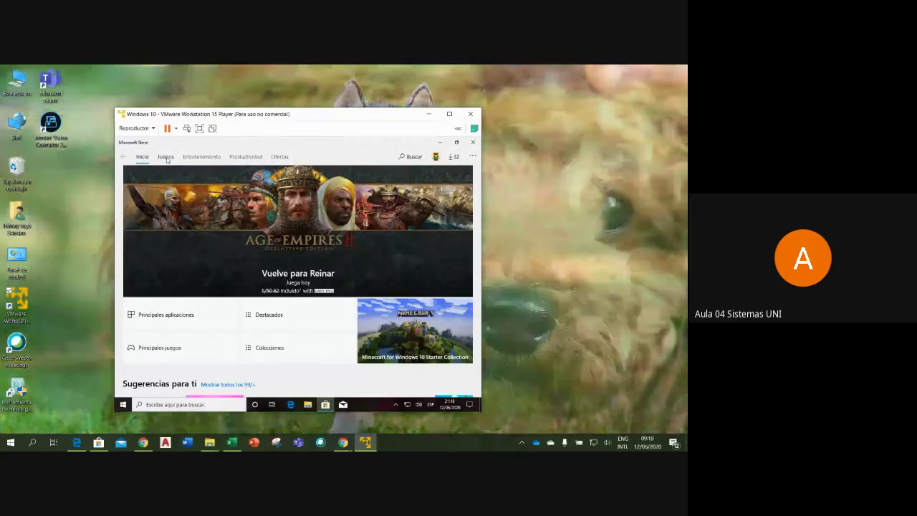
{"action": "left_click", "coordinate": [167, 157]}
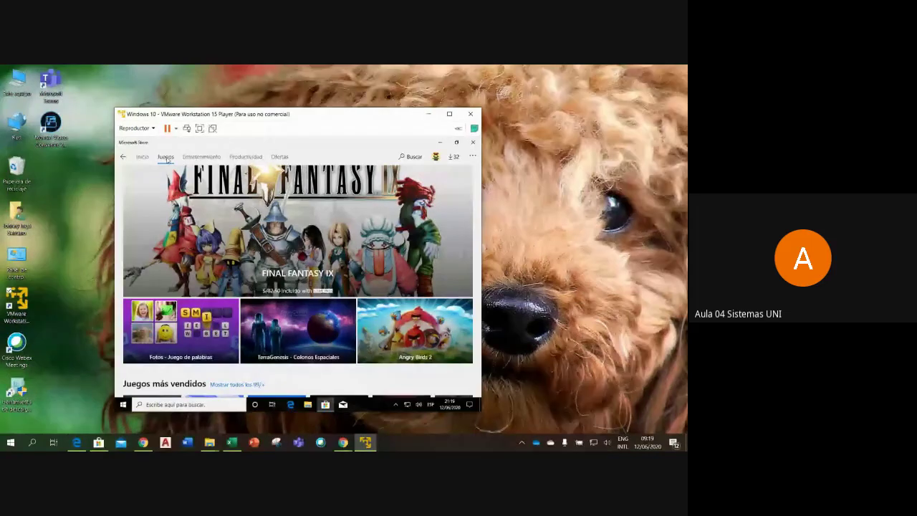
{"action": "left_click", "coordinate": [11, 442]}
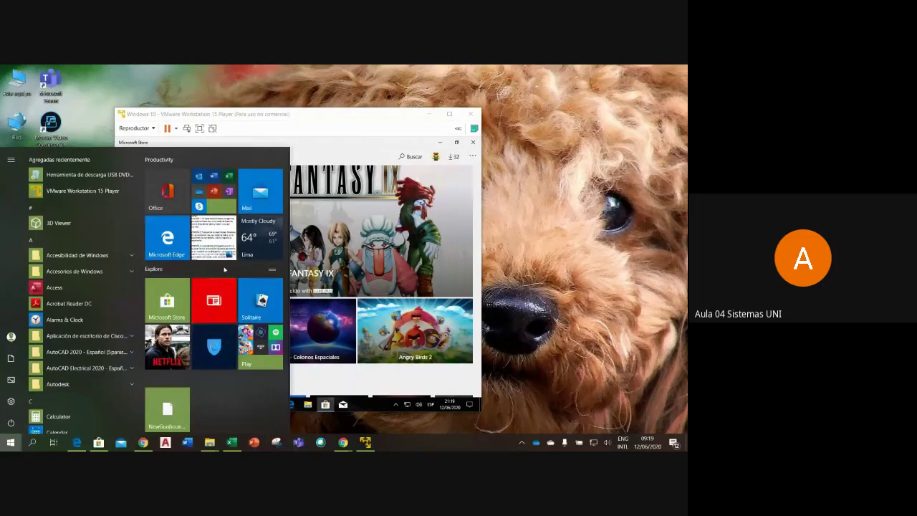
- Close the host Start menu and browse the VM's Start tiles, expanding the Entretenimiento group
{"action": "left_click", "coordinate": [374, 116]}
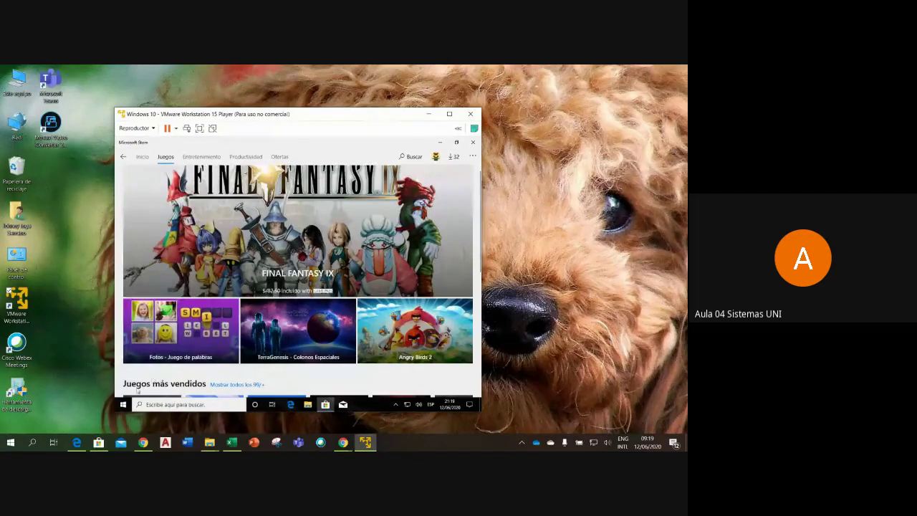
{"action": "left_click", "coordinate": [122, 404]}
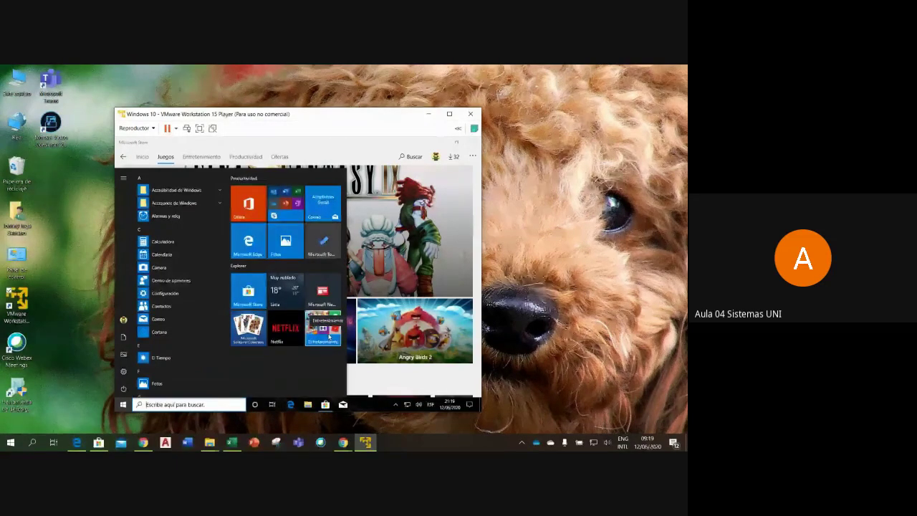
{"action": "left_click", "coordinate": [328, 337]}
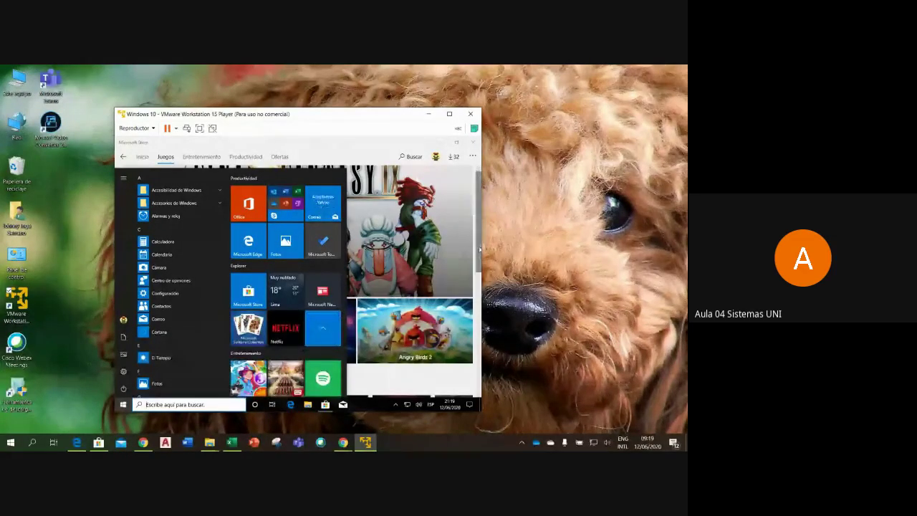
{"action": "key", "text": "Escape"}
{"action": "scroll", "coordinate": [298, 279], "scroll_direction": "down", "scroll_amount": 2}
{"action": "scroll", "coordinate": [302, 282], "scroll_direction": "down", "scroll_amount": 1}
{"action": "scroll", "coordinate": [302, 282], "scroll_direction": "up", "scroll_amount": 1}
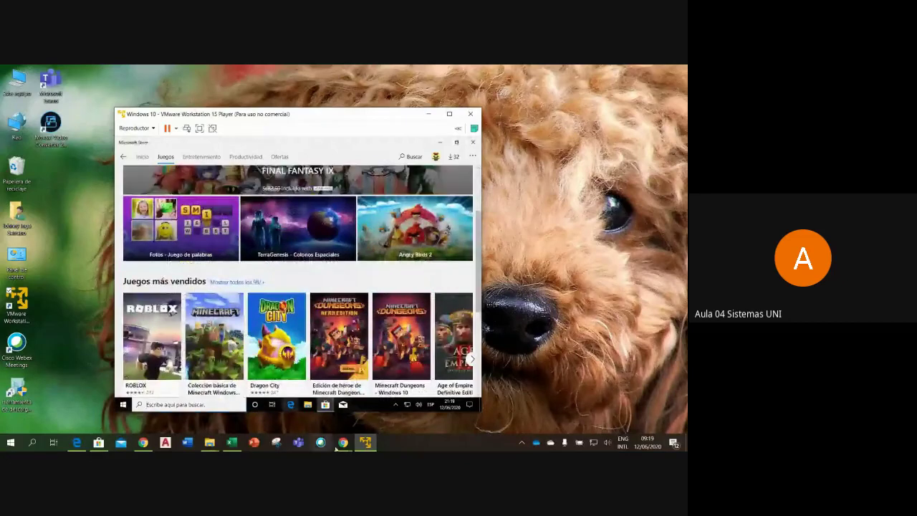
- Reopen the VM Start menu, scroll the expanded Entretenimiento tiles, then return to the Store's Juegos page
{"action": "left_click", "coordinate": [123, 404]}
{"action": "left_click", "coordinate": [323, 328]}
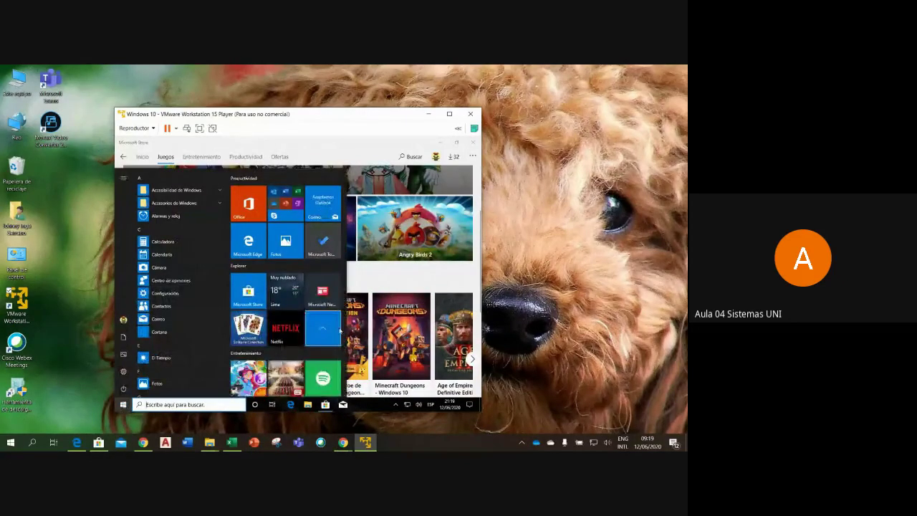
{"action": "scroll", "coordinate": [346, 331], "scroll_direction": "down", "scroll_amount": 1}
{"action": "scroll", "coordinate": [345, 331], "scroll_direction": "down", "scroll_amount": 1}
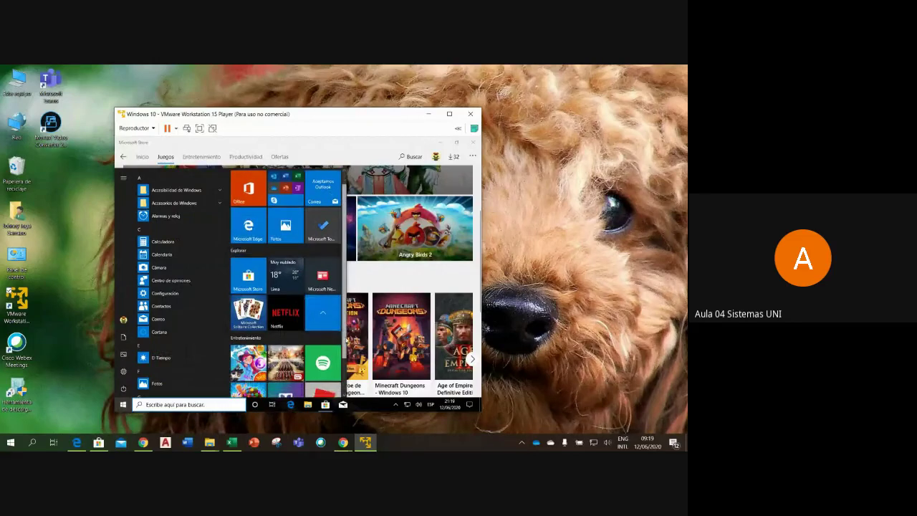
{"action": "scroll", "coordinate": [287, 287], "scroll_direction": "down", "scroll_amount": 2}
{"action": "scroll", "coordinate": [286, 287], "scroll_direction": "down", "scroll_amount": 2}
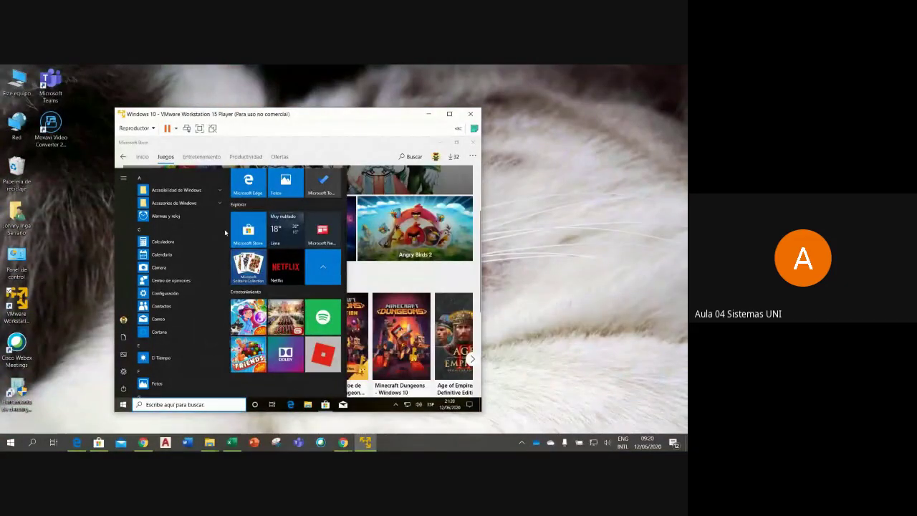
{"action": "left_click", "coordinate": [169, 164]}
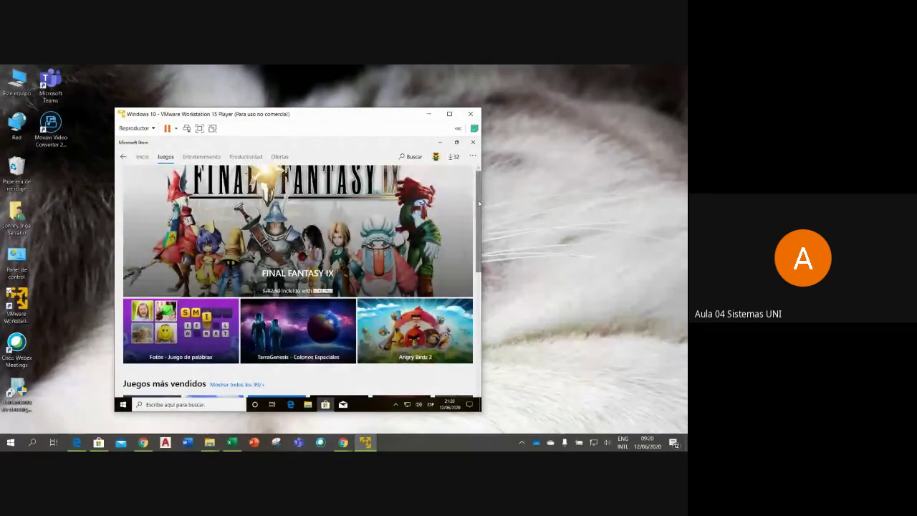
- Scroll the Juegos page down to the Principales juegos gratis row with ROBLOX, Asphalt 9 and Dragon City
{"action": "scroll", "coordinate": [480, 207], "scroll_direction": "down", "scroll_amount": 2}
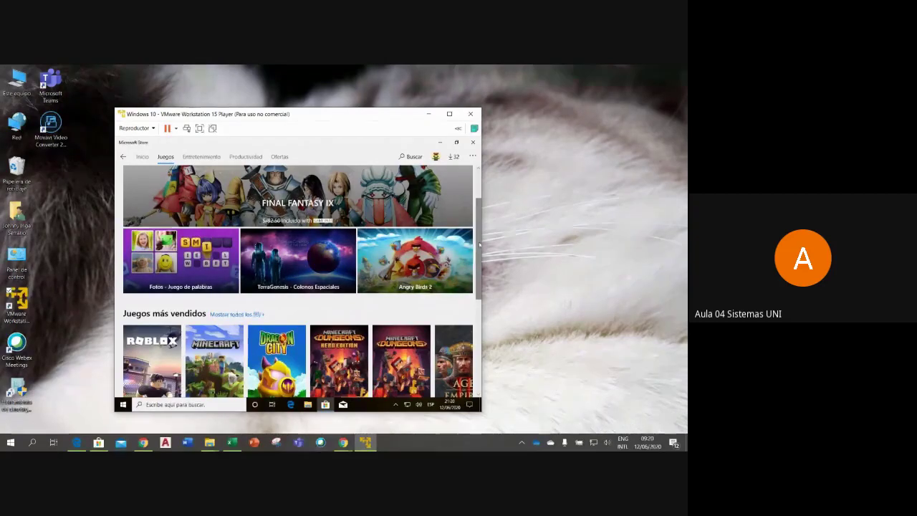
{"action": "scroll", "coordinate": [479, 245], "scroll_direction": "down", "scroll_amount": 3}
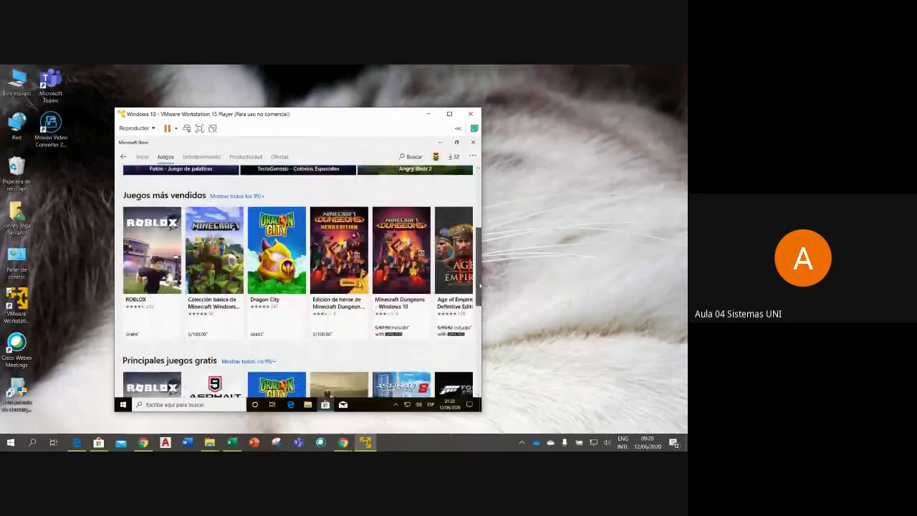
{"action": "scroll", "coordinate": [479, 245], "scroll_direction": "down", "scroll_amount": 5}
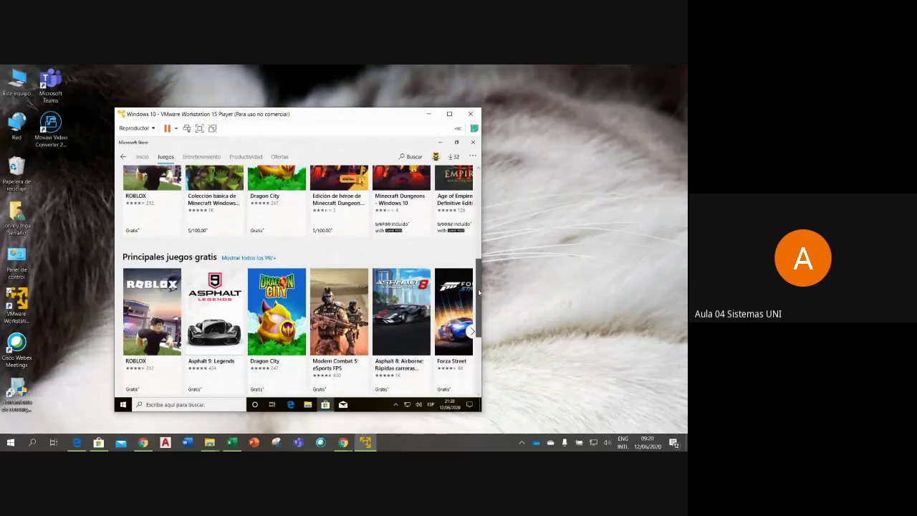
{"action": "left_click_drag", "start_coordinate": [475, 290], "coordinate": [366, 243]}
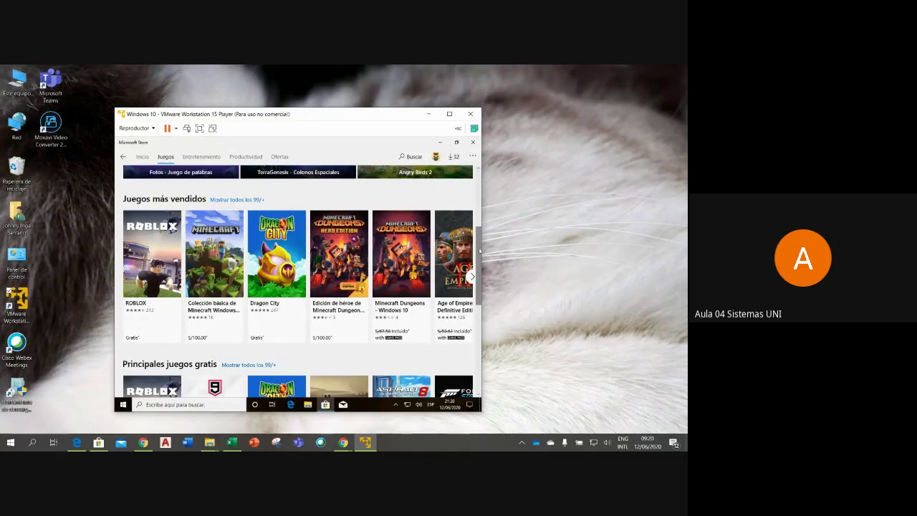
{"action": "scroll", "coordinate": [478, 252], "scroll_direction": "down", "scroll_amount": 2}
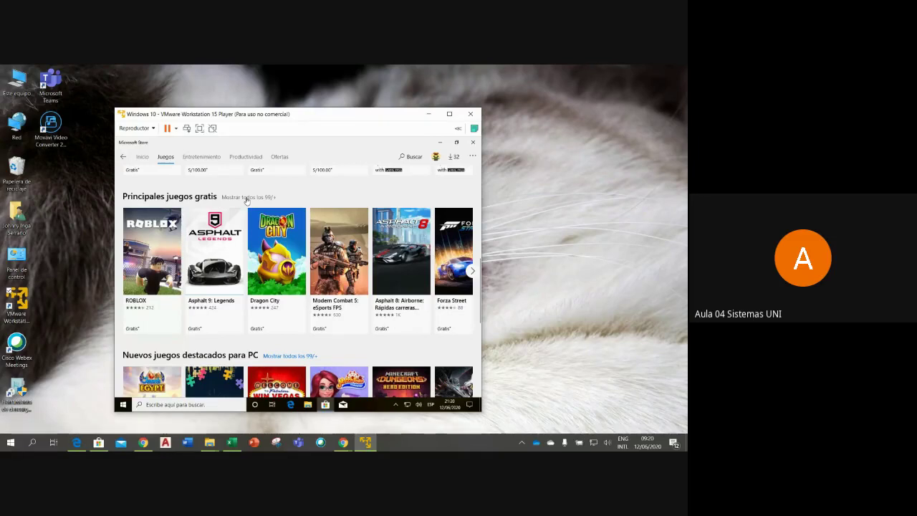
- Open the full Principales juegos gratis list and dismiss the Skype sign-in notification
{"action": "left_click", "coordinate": [247, 197]}
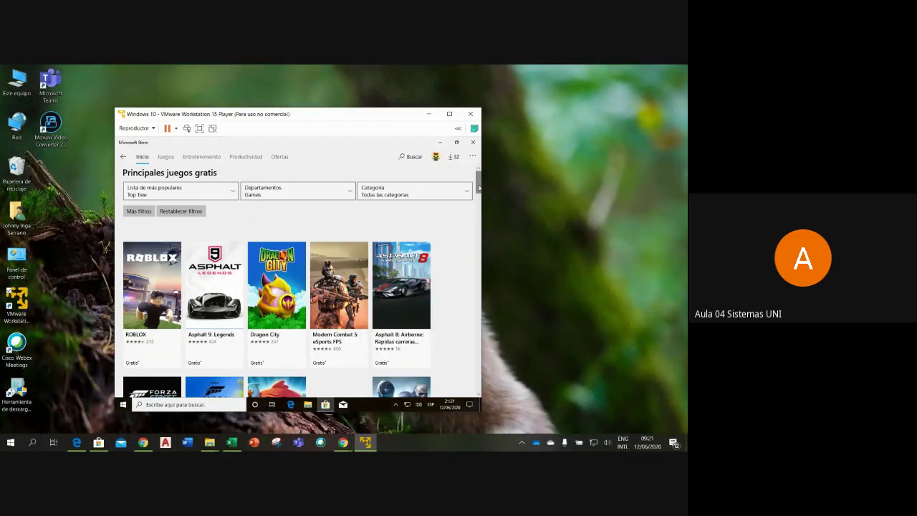
{"action": "mouse_move", "coordinate": [478, 186]}
{"action": "left_mouse_down"}
{"action": "mouse_move", "coordinate": [479, 222]}
{"action": "mouse_move", "coordinate": [478, 179]}
{"action": "left_mouse_up"}
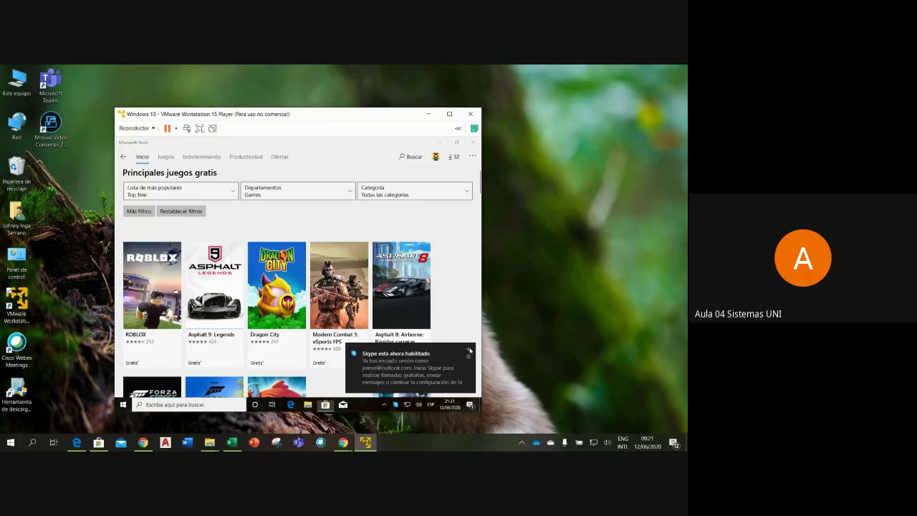
{"action": "left_click", "coordinate": [467, 351]}
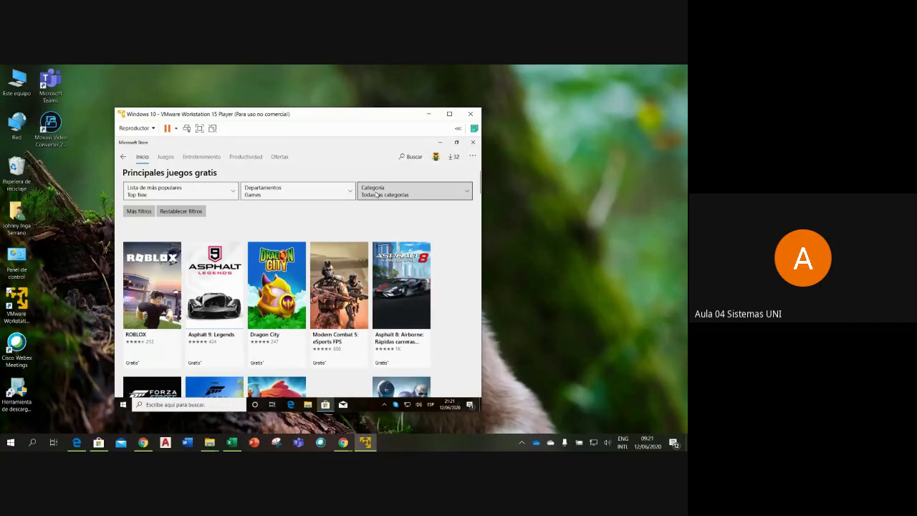
- Filter the top free games to the Educational category and scroll through the results
{"action": "left_click", "coordinate": [464, 194]}
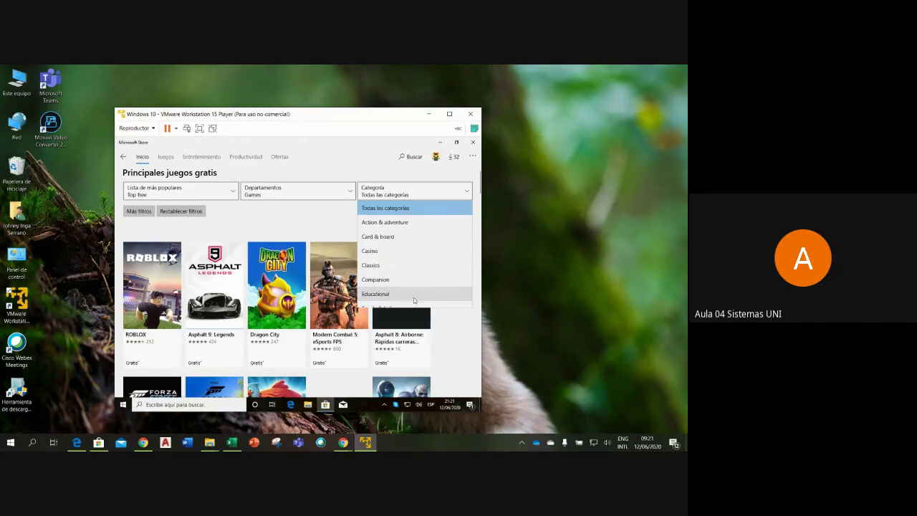
{"action": "left_click", "coordinate": [413, 297]}
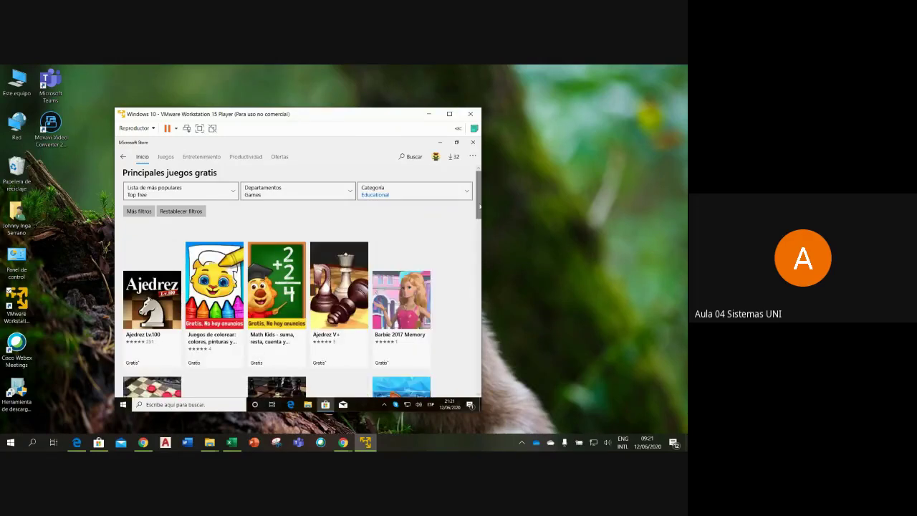
{"action": "scroll", "coordinate": [479, 208], "scroll_direction": "down", "scroll_amount": 2}
{"action": "scroll", "coordinate": [480, 218], "scroll_direction": "down", "scroll_amount": 1}
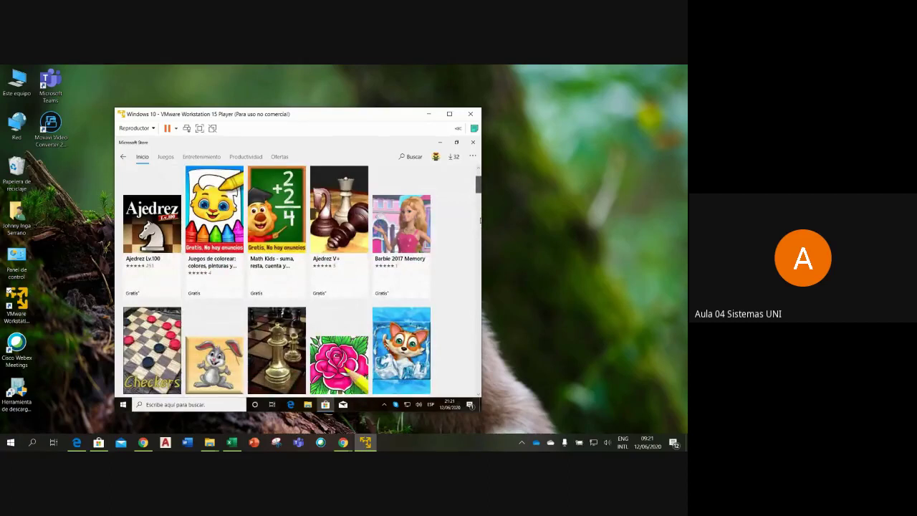
{"action": "scroll", "coordinate": [480, 221], "scroll_direction": "down", "scroll_amount": 1}
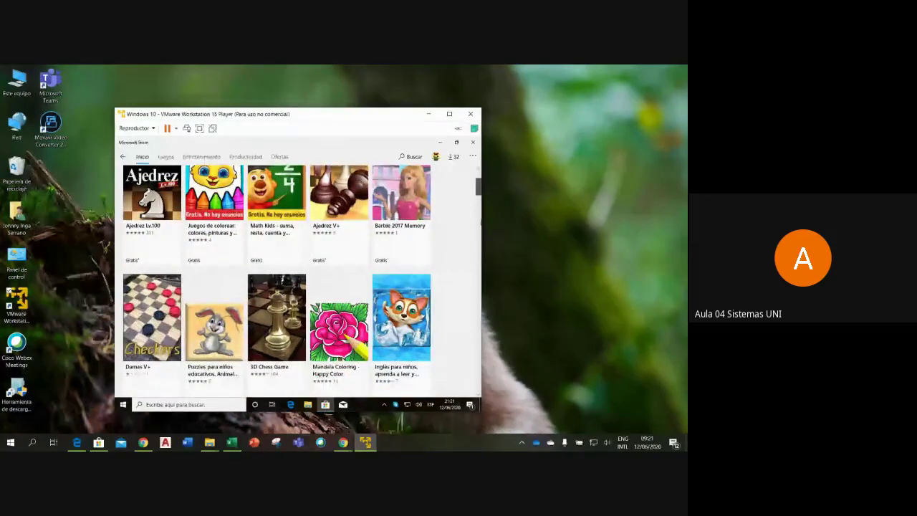
{"action": "scroll", "coordinate": [442, 248], "scroll_direction": "up", "scroll_amount": 2}
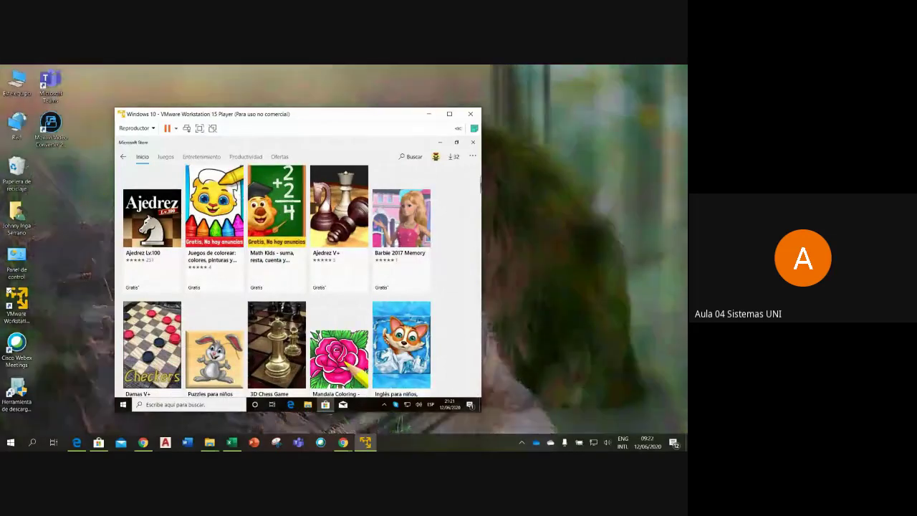
{"action": "scroll", "coordinate": [479, 188], "scroll_direction": "down", "scroll_amount": 3}
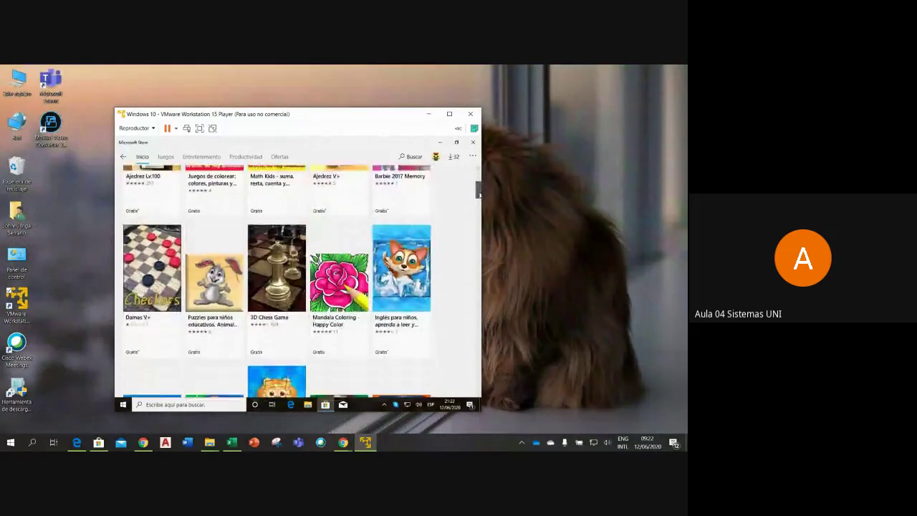
{"action": "scroll", "coordinate": [479, 189], "scroll_direction": "down", "scroll_amount": 4}
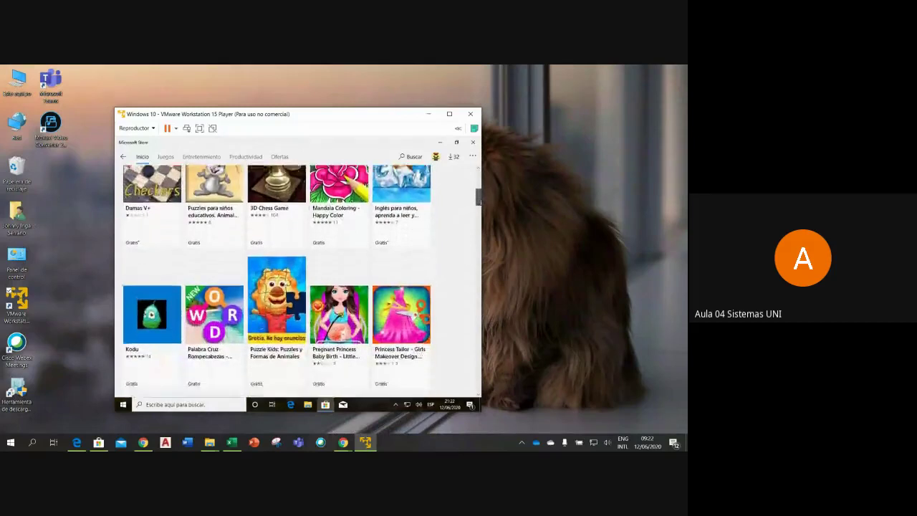
{"action": "scroll", "coordinate": [478, 193], "scroll_direction": "down", "scroll_amount": 2}
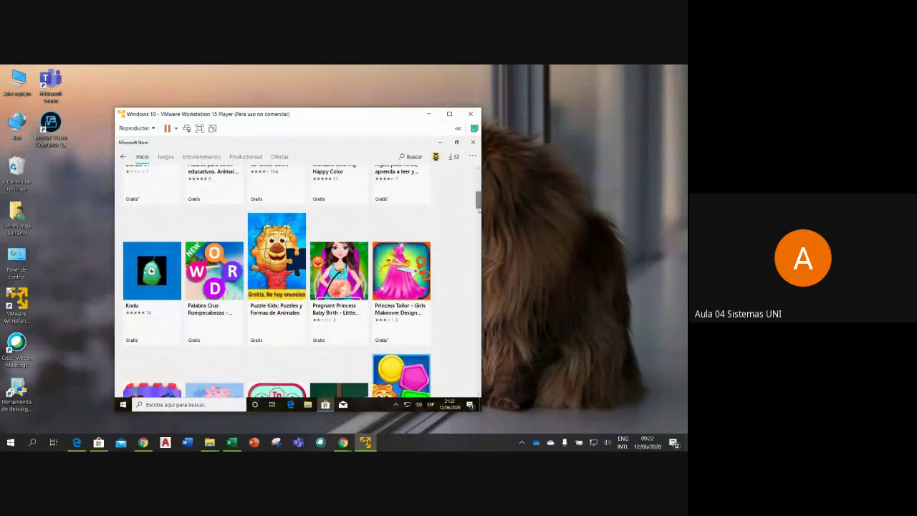
{"action": "left_click_drag", "start_coordinate": [479, 204], "coordinate": [476, 182]}
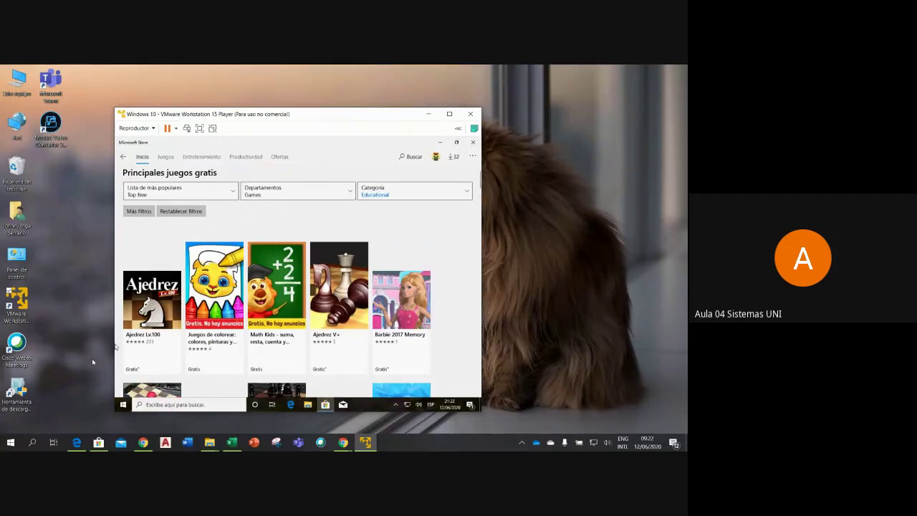
- Open the Ajedrez Lv.100 game page and start downloading it
{"action": "left_click", "coordinate": [154, 309]}
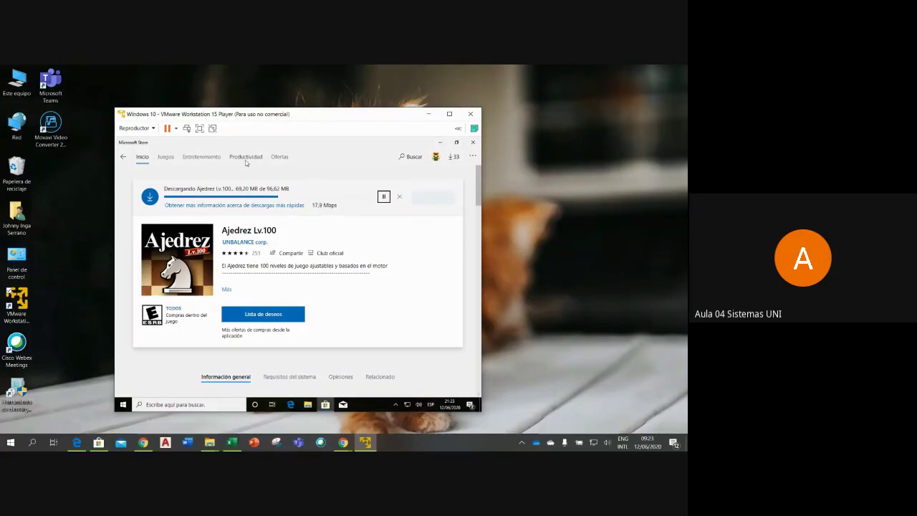
- Page through the Entretenimiento top free apps carousel, then switch to the Productividad section
{"action": "left_click", "coordinate": [202, 156]}
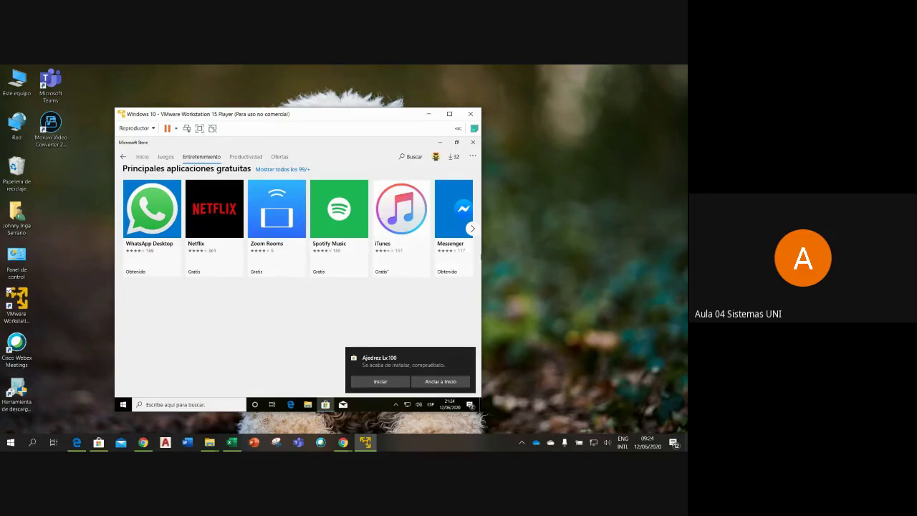
{"action": "left_click", "coordinate": [472, 227]}
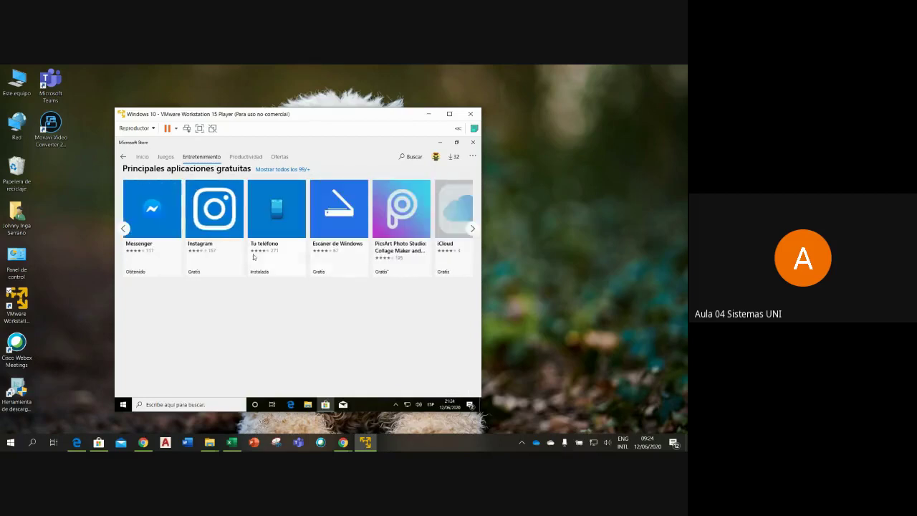
{"action": "left_click", "coordinate": [124, 228]}
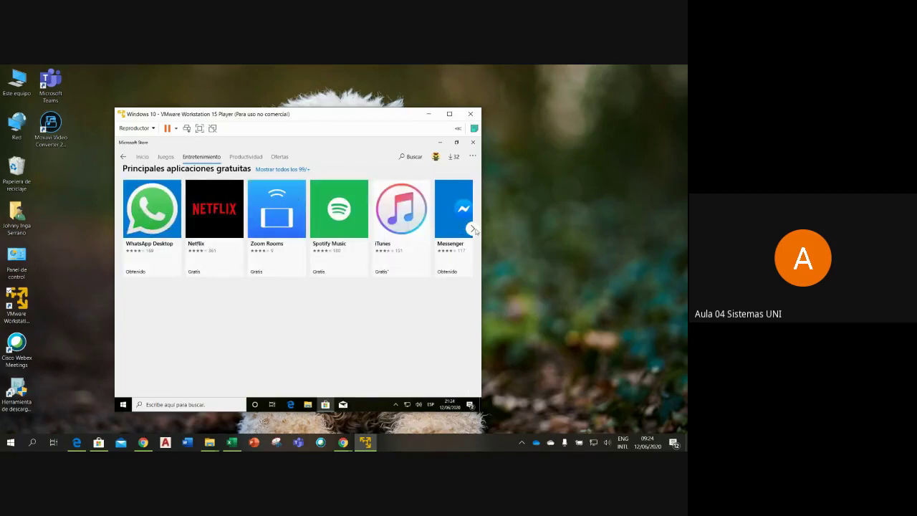
{"action": "left_click", "coordinate": [472, 228]}
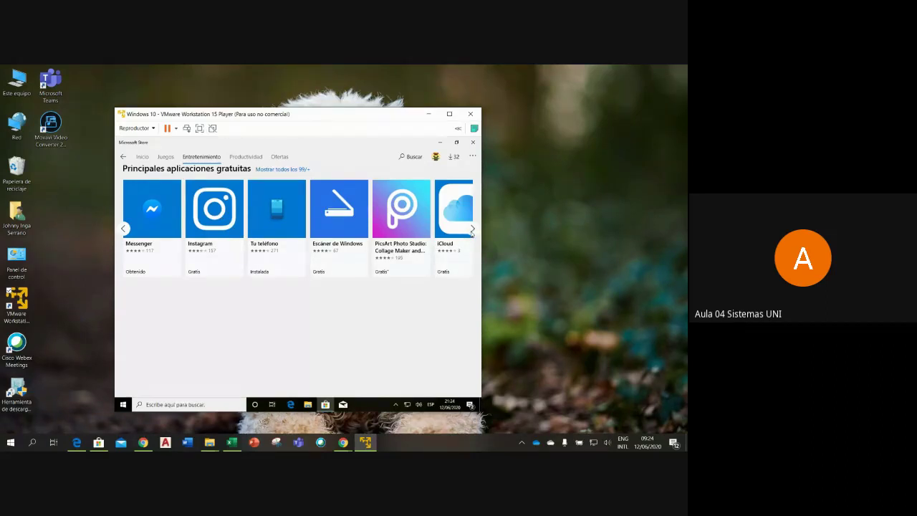
{"action": "left_click", "coordinate": [472, 229]}
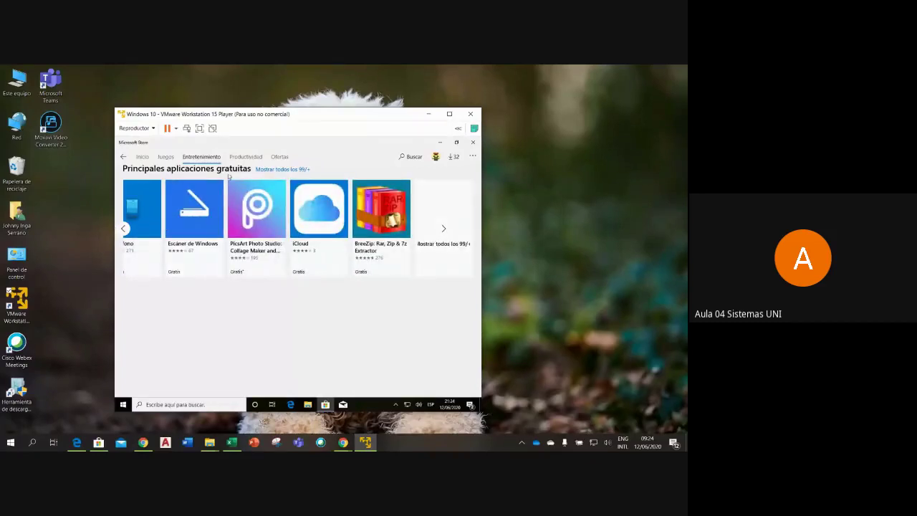
{"action": "left_click", "coordinate": [247, 157]}
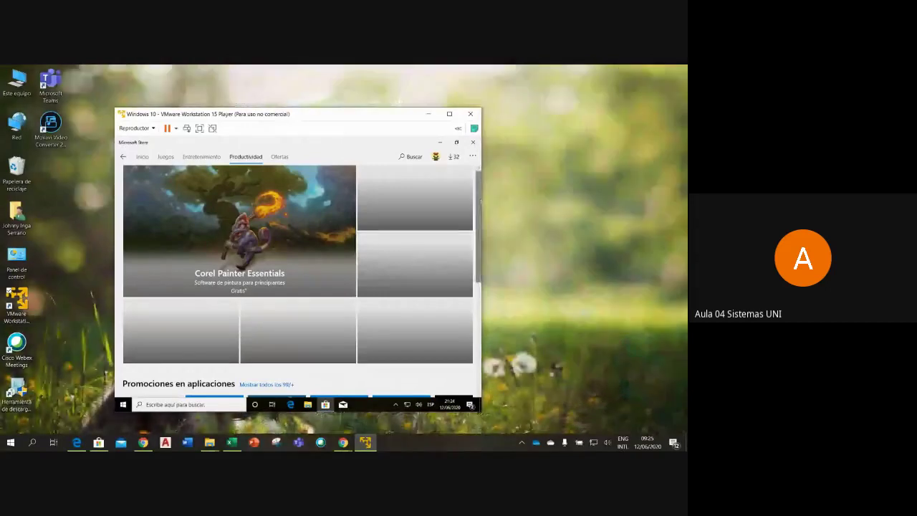
- Scroll the Productividad page, then go to the Ofertas page of PC game deals like Cuphead
{"action": "mouse_move", "coordinate": [482, 203]}
{"action": "left_mouse_down"}
{"action": "mouse_move", "coordinate": [479, 370]}
{"action": "mouse_move", "coordinate": [480, 226]}
{"action": "left_mouse_up"}
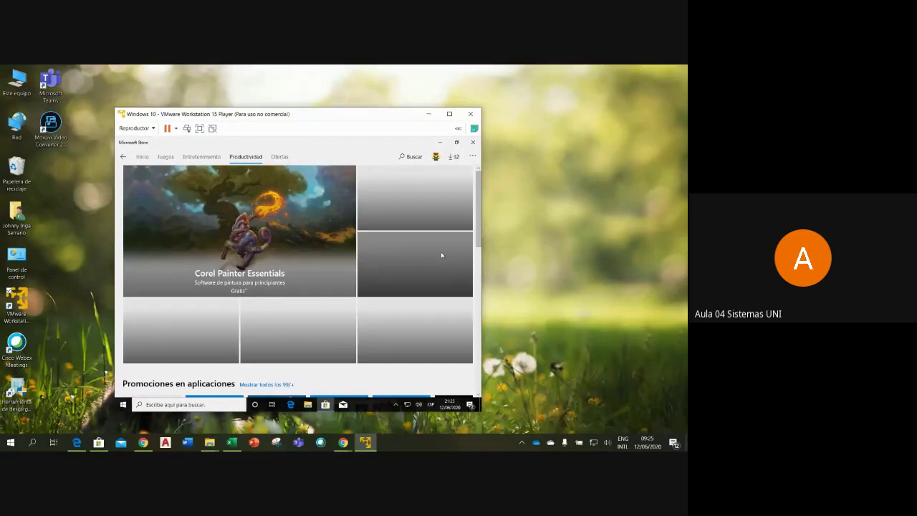
{"action": "left_click", "coordinate": [281, 159]}
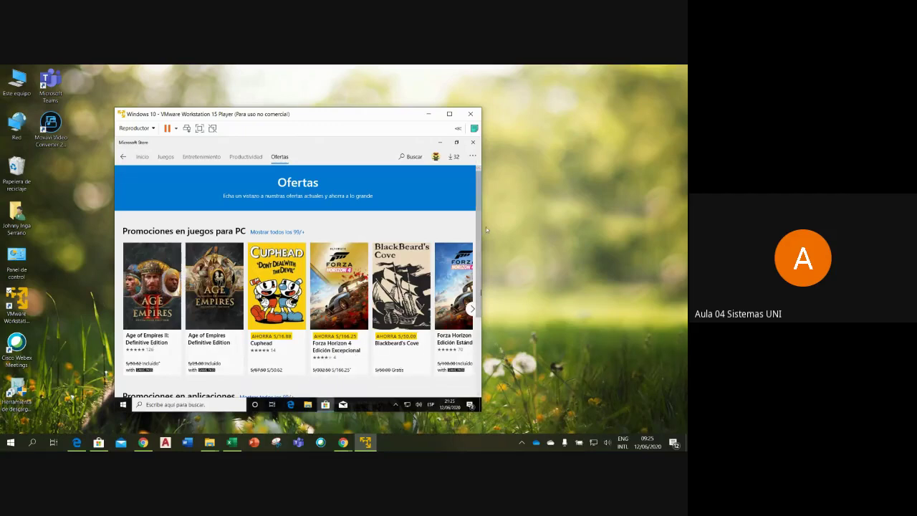
{"action": "scroll", "coordinate": [479, 223], "scroll_direction": "down", "scroll_amount": 2}
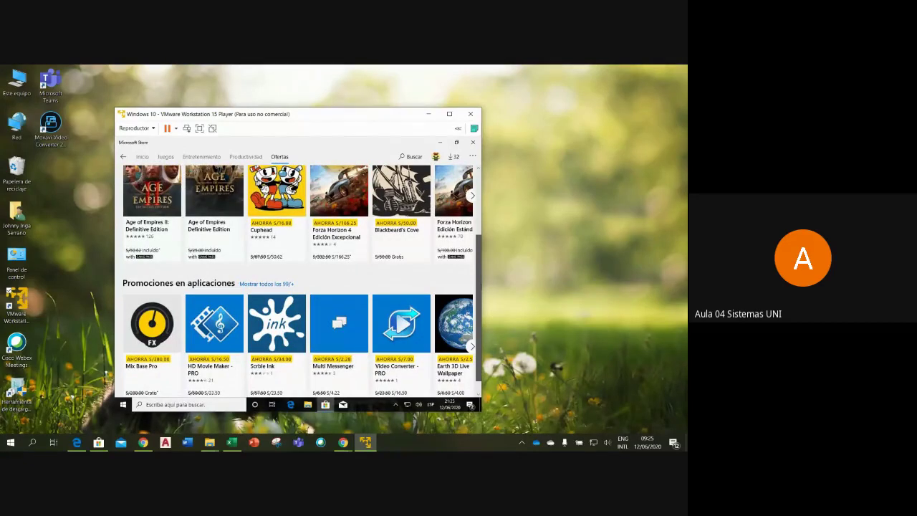
{"action": "scroll", "coordinate": [476, 215], "scroll_direction": "up", "scroll_amount": 2}
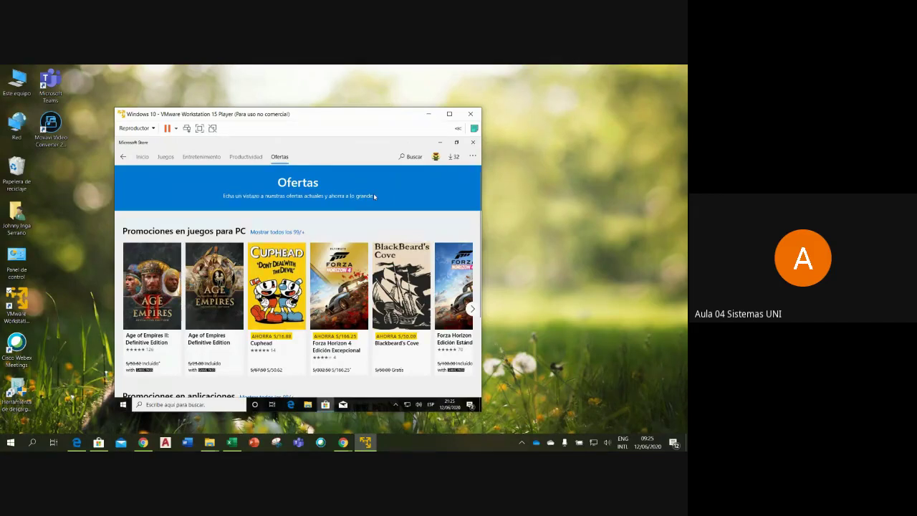
- Search the Store for 'ludo' in place of 'monic', then open More options in Chrome's Google Meet window
{"action": "left_click", "coordinate": [402, 160]}
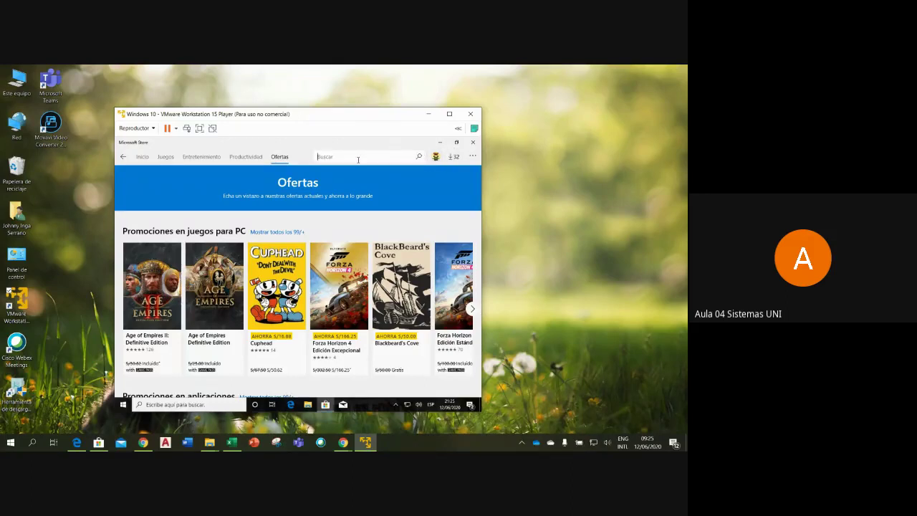
{"action": "type", "text": "monic"}
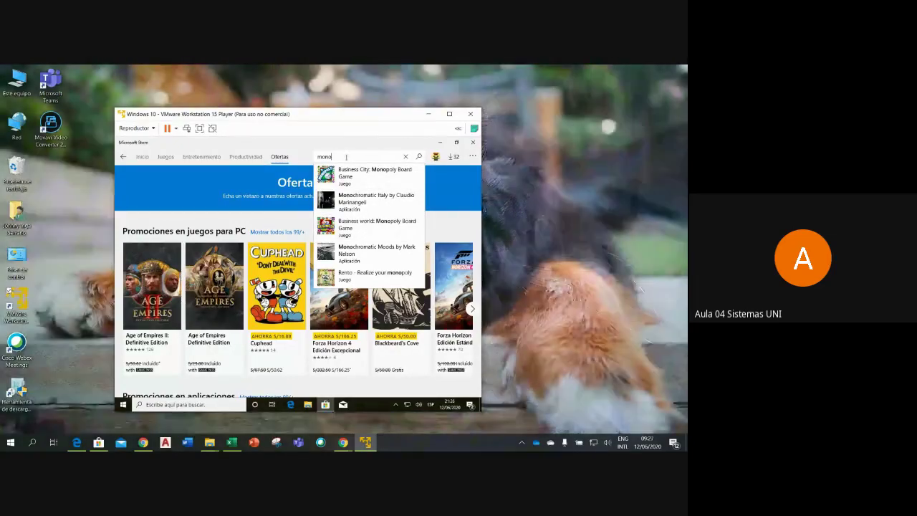
{"action": "left_click_drag", "start_coordinate": [346, 156], "coordinate": [307, 161]}
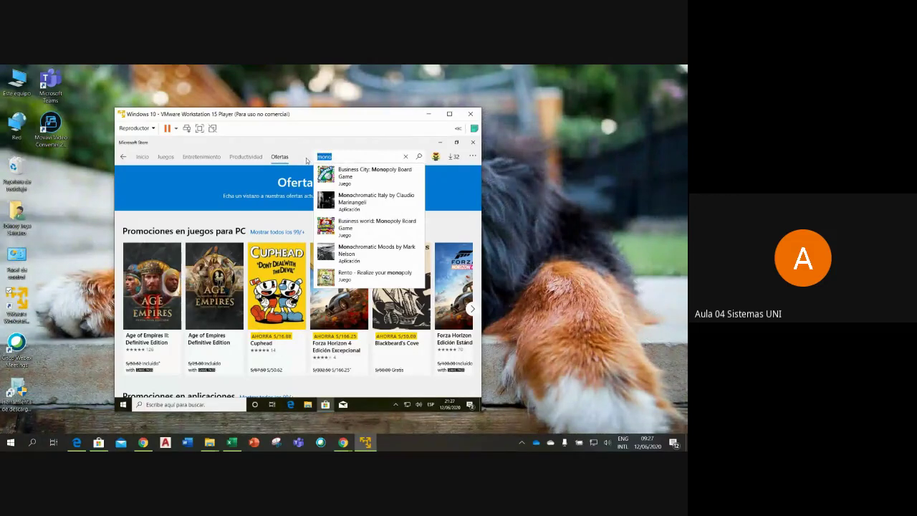
{"action": "type", "text": "ludo"}
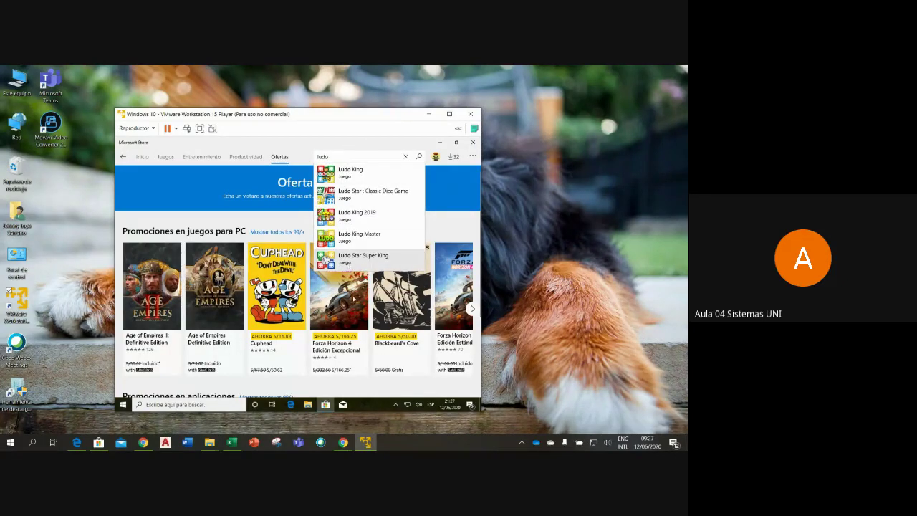
{"action": "left_click", "coordinate": [345, 443]}
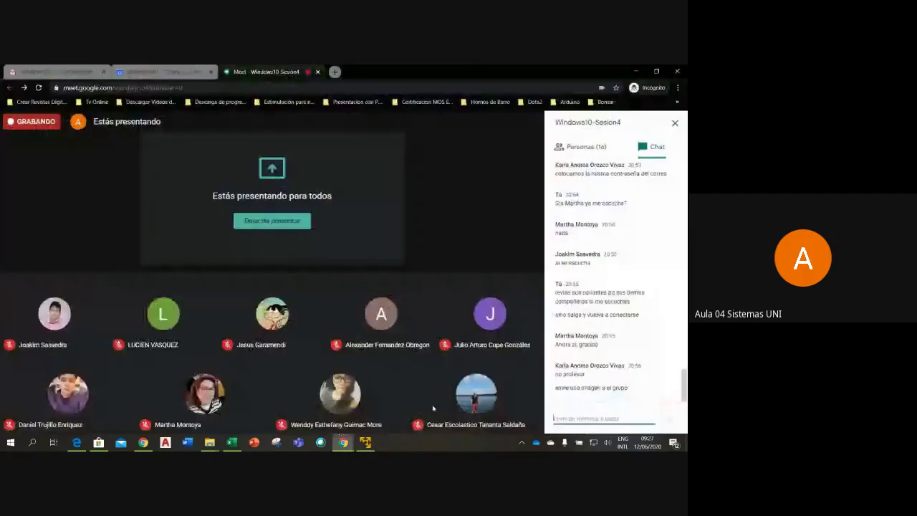
{"action": "left_click", "coordinate": [530, 414]}
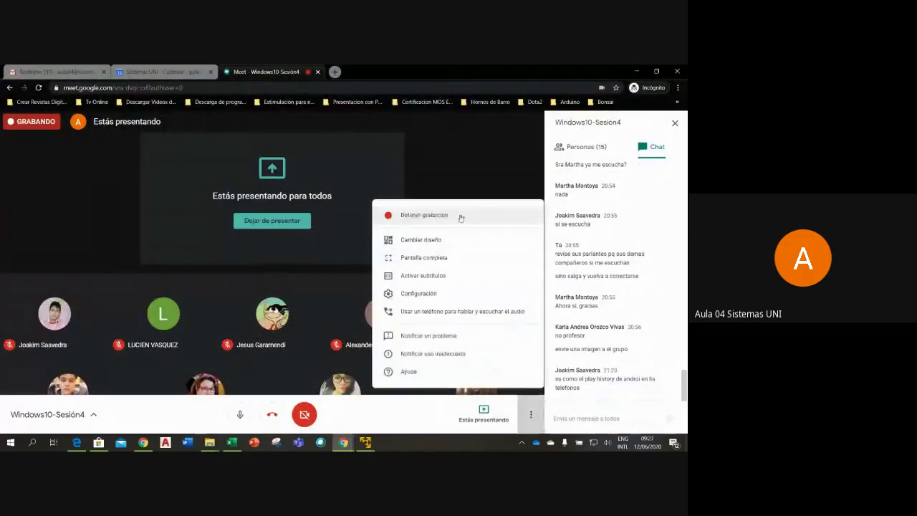